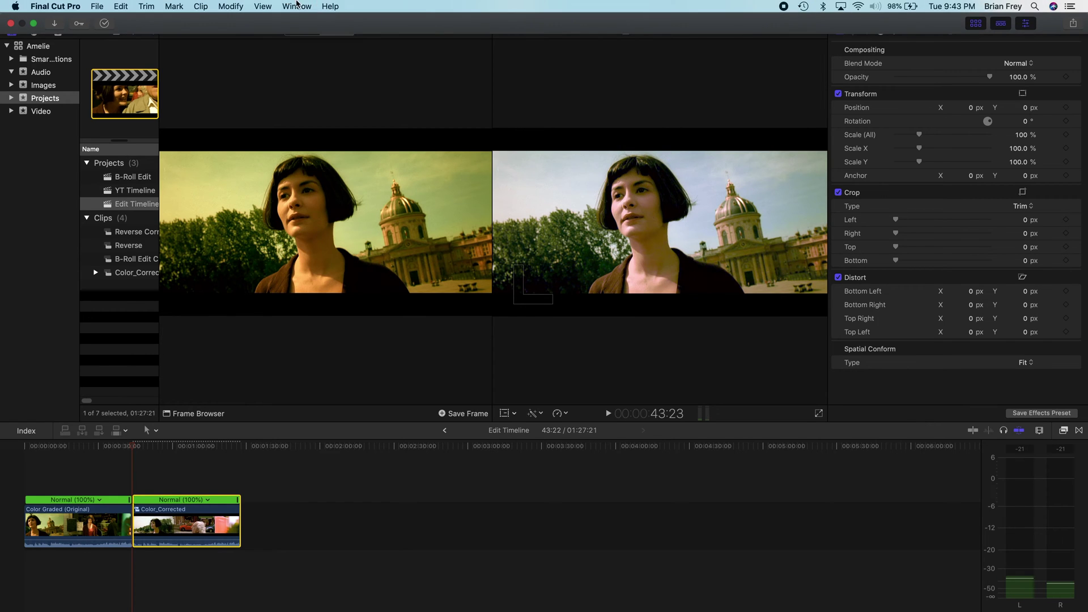
# Hide the side-by-side Comparison Viewer via Window > Show in Workspace
pyautogui.click(296, 6)
pyautogui.moveTo(307, 100)
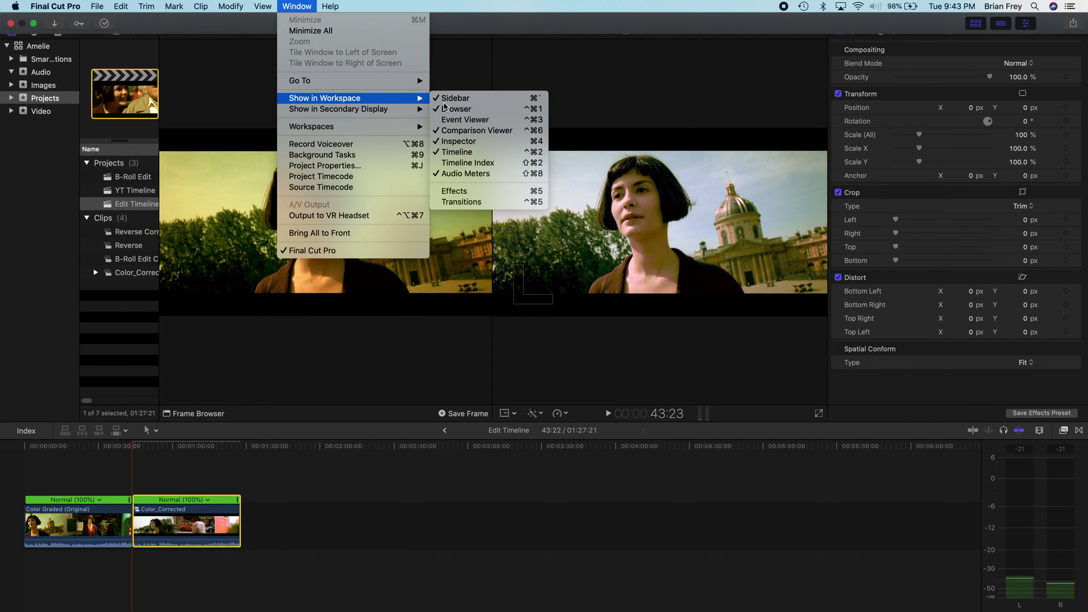
pyautogui.click(484, 131)
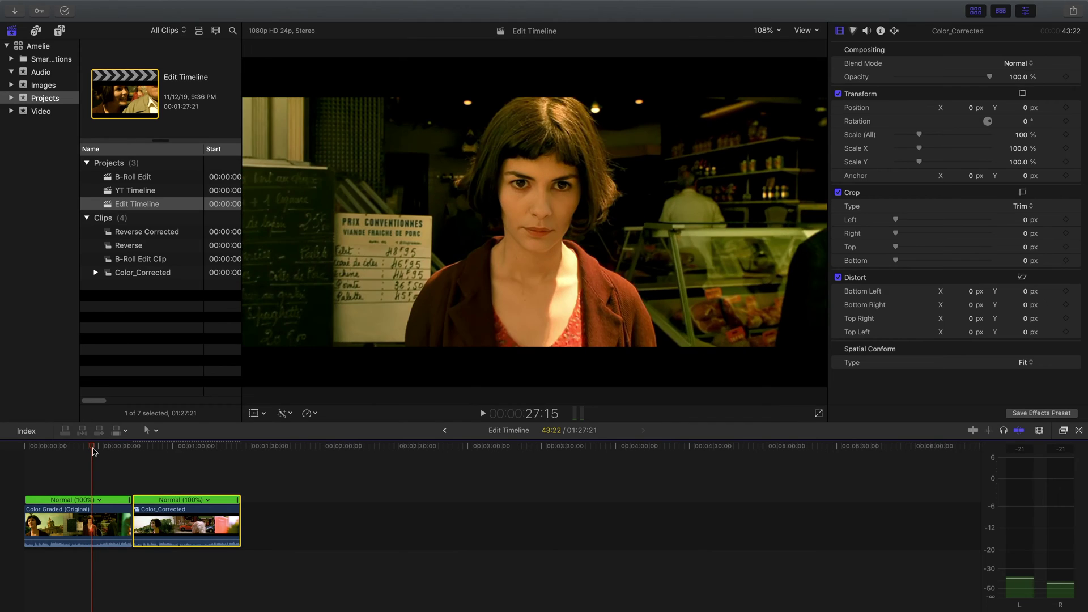
# Add a lengthened freeze-frame Hold to the Color Graded (Original) clip at the playhead
pyautogui.click(92, 512)
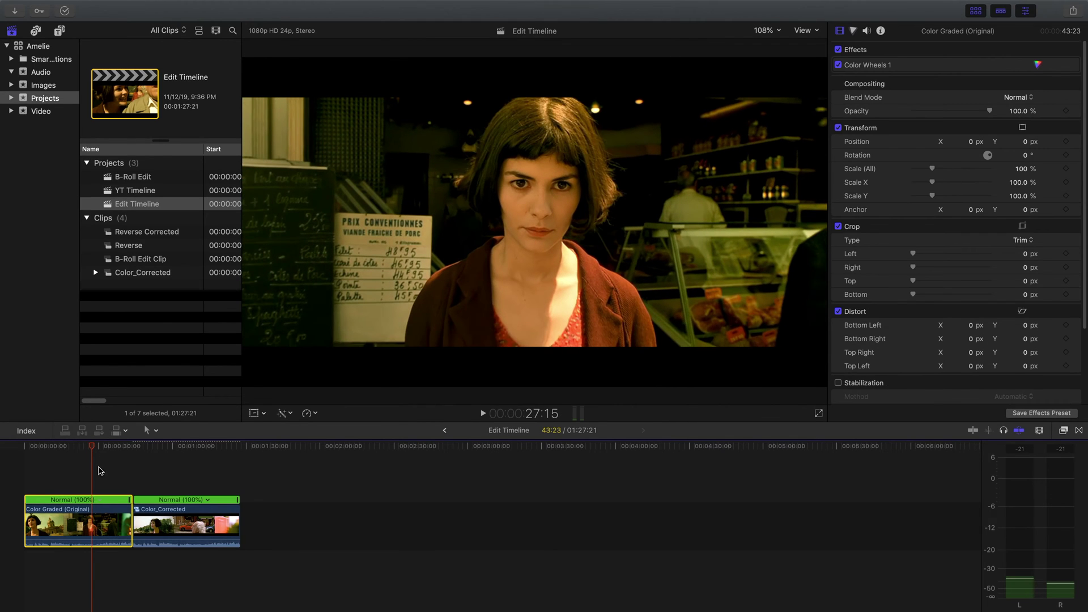
pyautogui.click(309, 414)
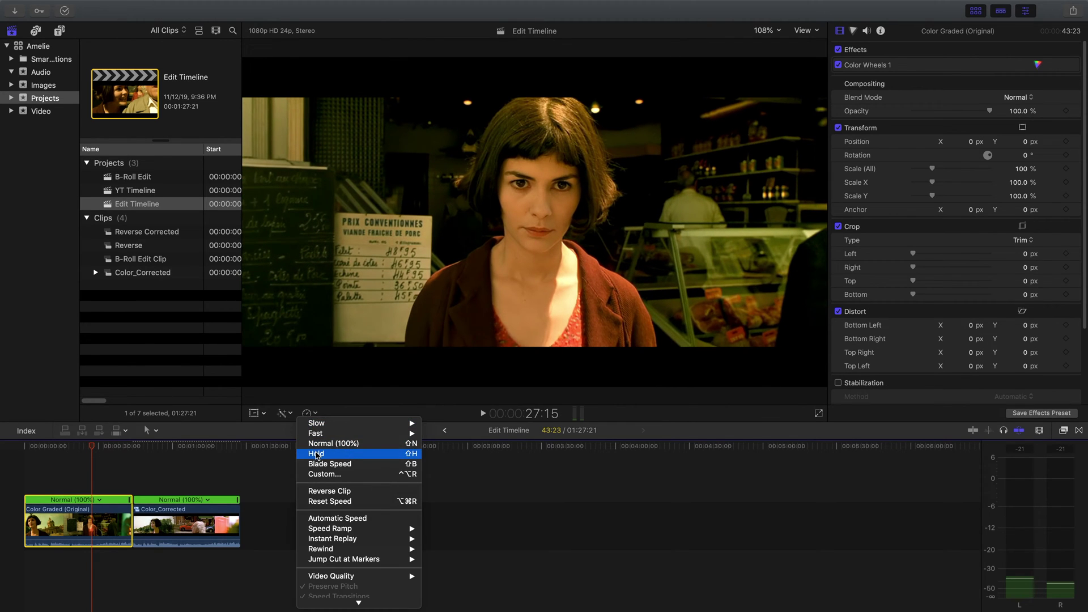
pyautogui.click(315, 453)
pyautogui.moveTo(99, 503); pyautogui.dragTo(143, 505)
# Add a lengthened freeze-frame Hold inside the Color_Corrected clip
pyautogui.click(118, 448)
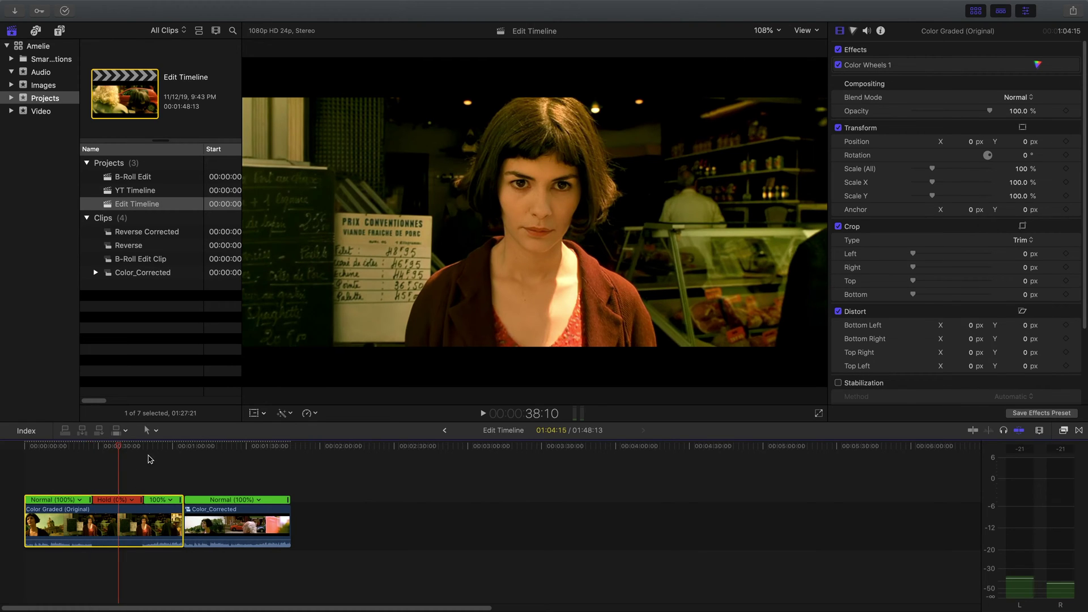
pyautogui.moveTo(231, 447); pyautogui.dragTo(253, 448)
pyautogui.press('c')
pyautogui.click(308, 413)
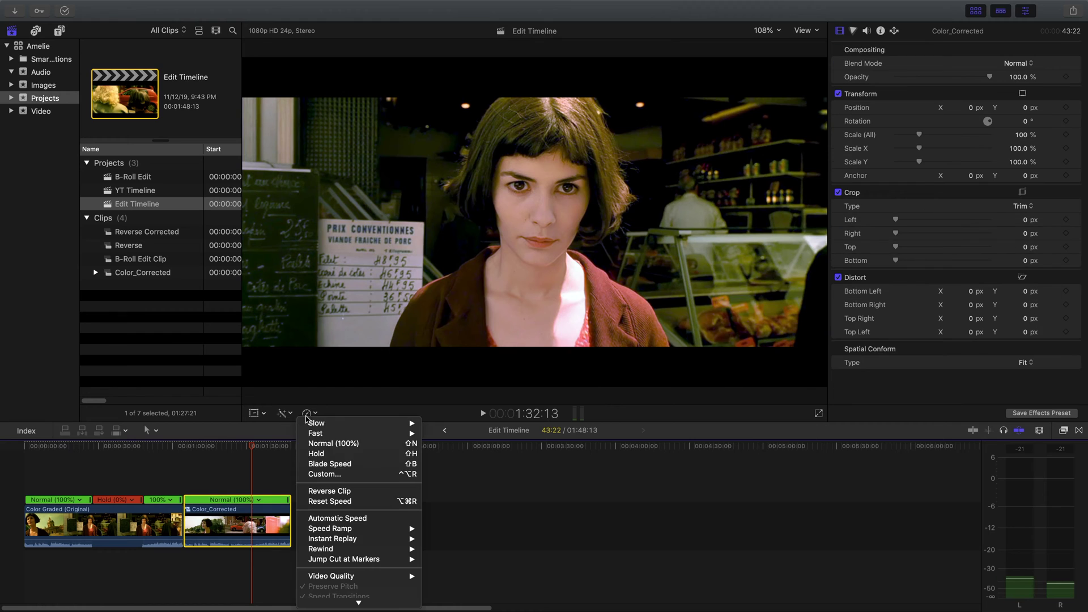
pyautogui.click(316, 454)
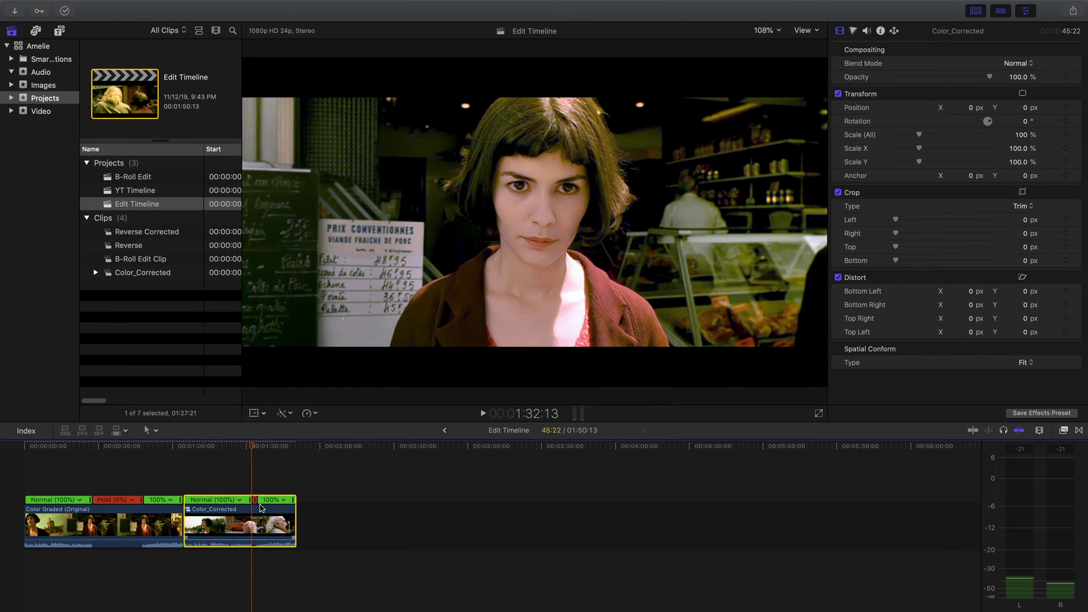
pyautogui.moveTo(280, 501); pyautogui.dragTo(299, 502)
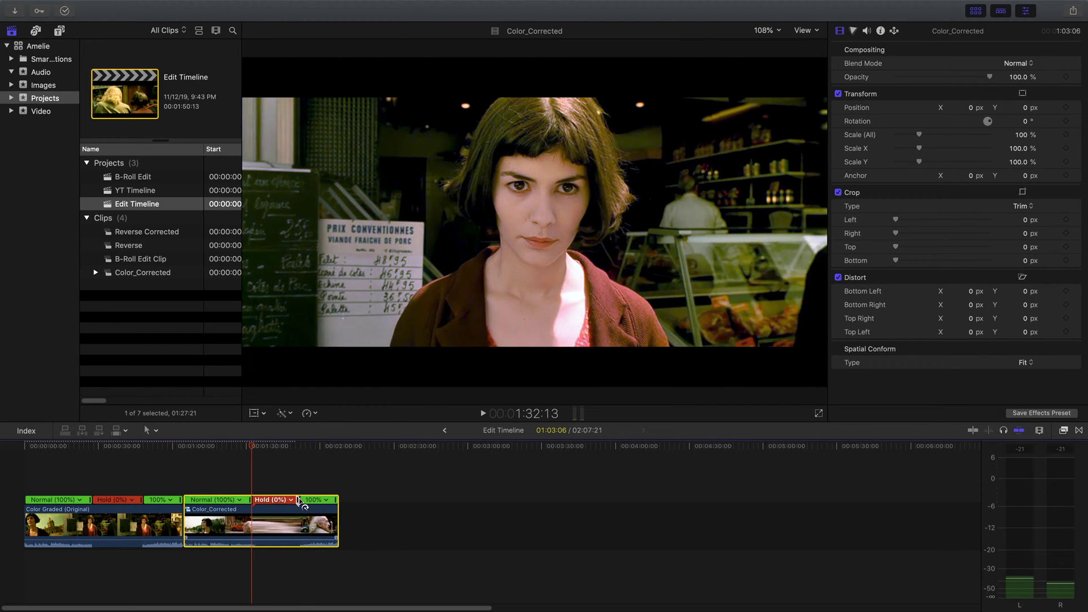
# Move the playhead back onto the original clip's hold and select that clip
pyautogui.click(128, 447)
pyautogui.moveTo(128, 449); pyautogui.dragTo(119, 447)
pyautogui.press('c')
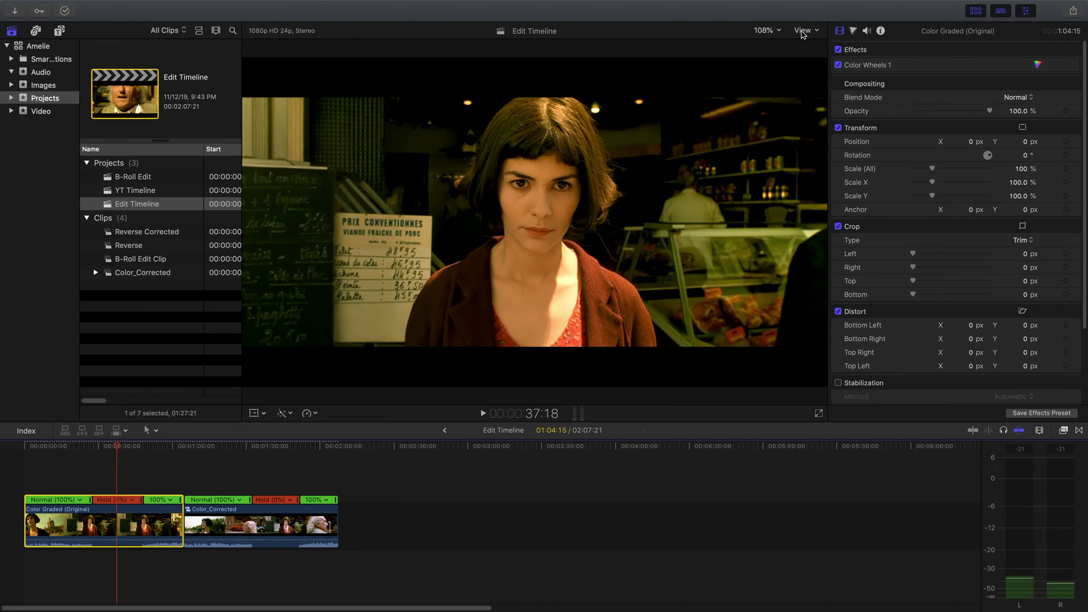
# Show the video scopes as an RGB Parade, reading Color_Corrected's frame near 1:43
pyautogui.click(802, 31)
pyautogui.click(814, 52)
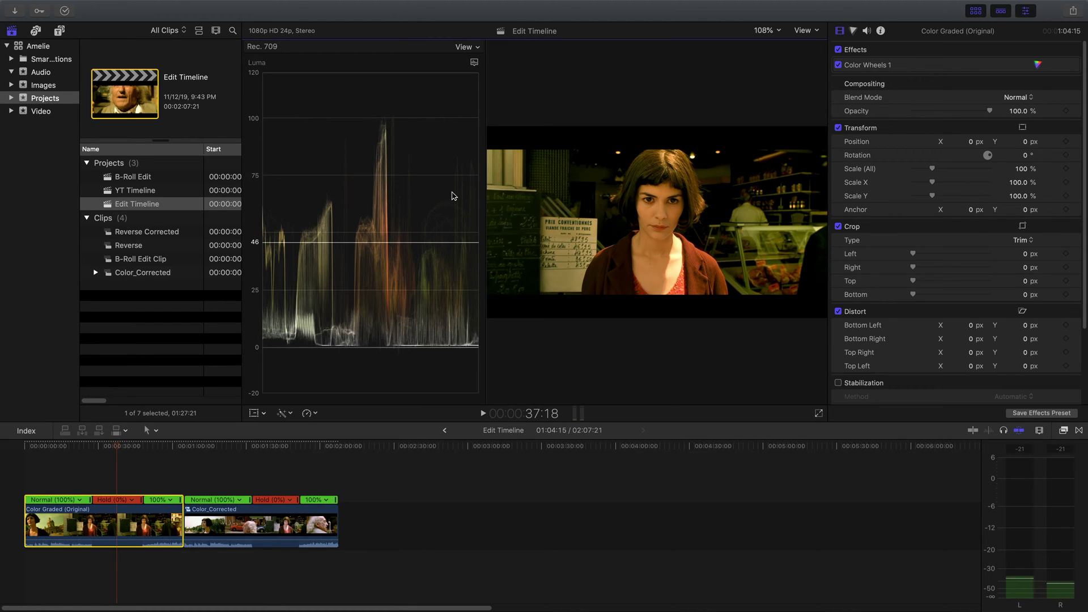
pyautogui.click(474, 63)
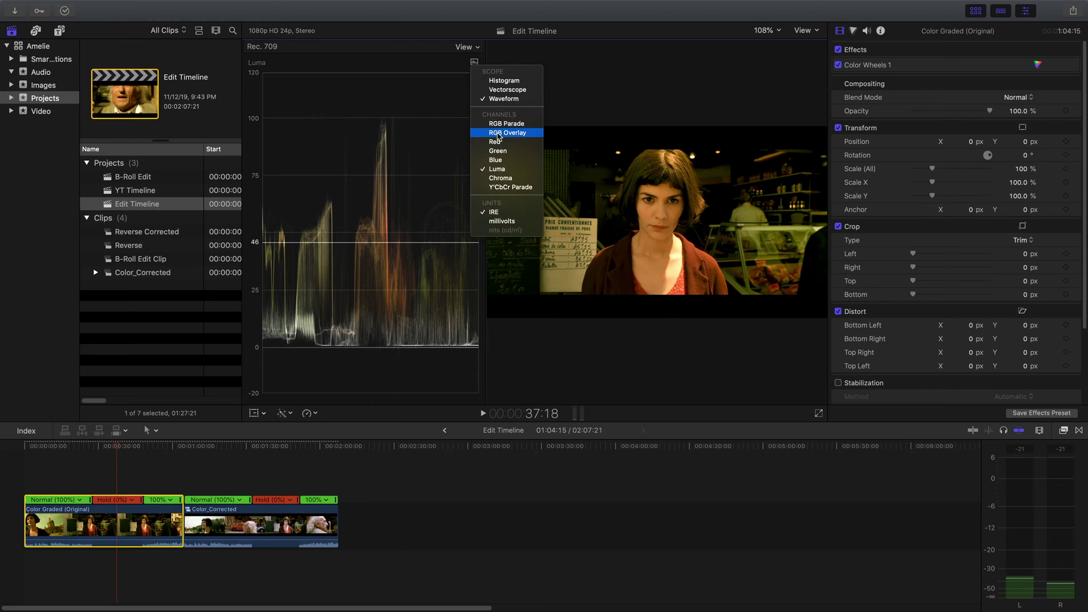
pyautogui.click(503, 124)
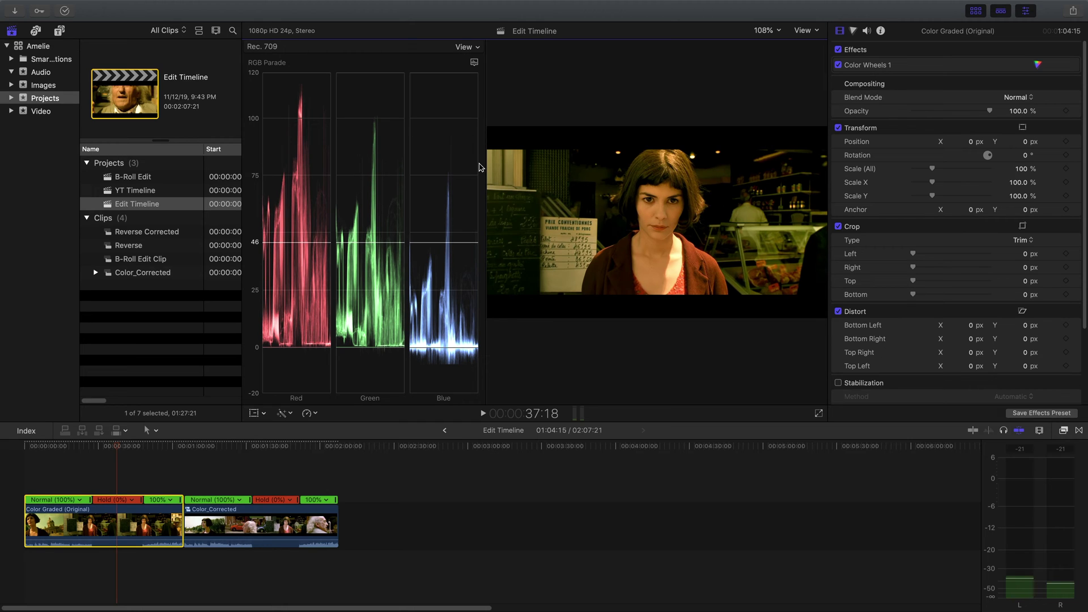
pyautogui.click(279, 446)
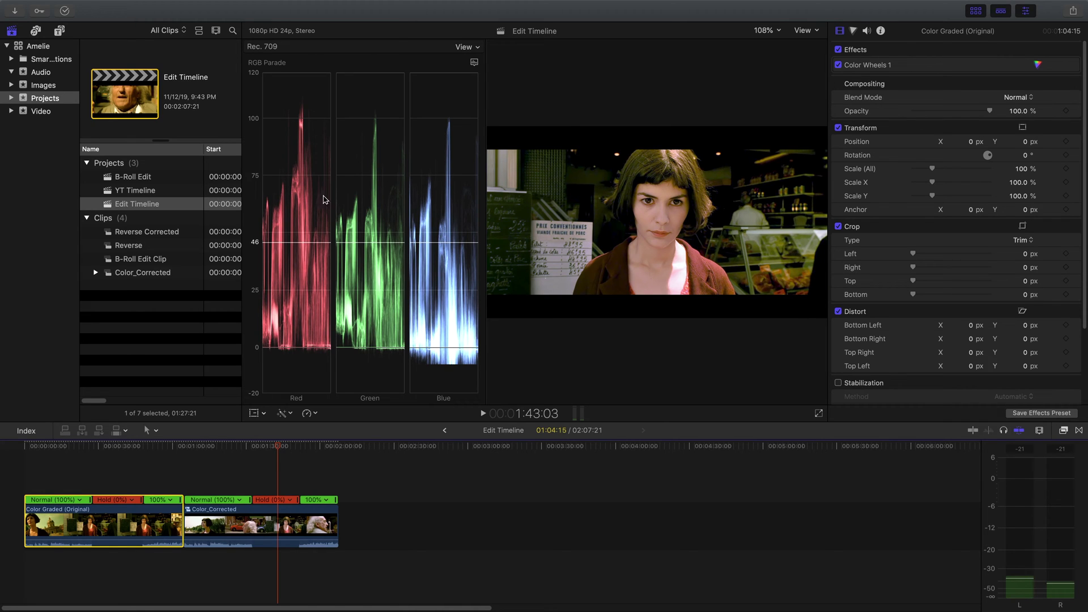
# Select Color_Corrected and add a Color Curves correction in the Color inspector
pyautogui.press('c')
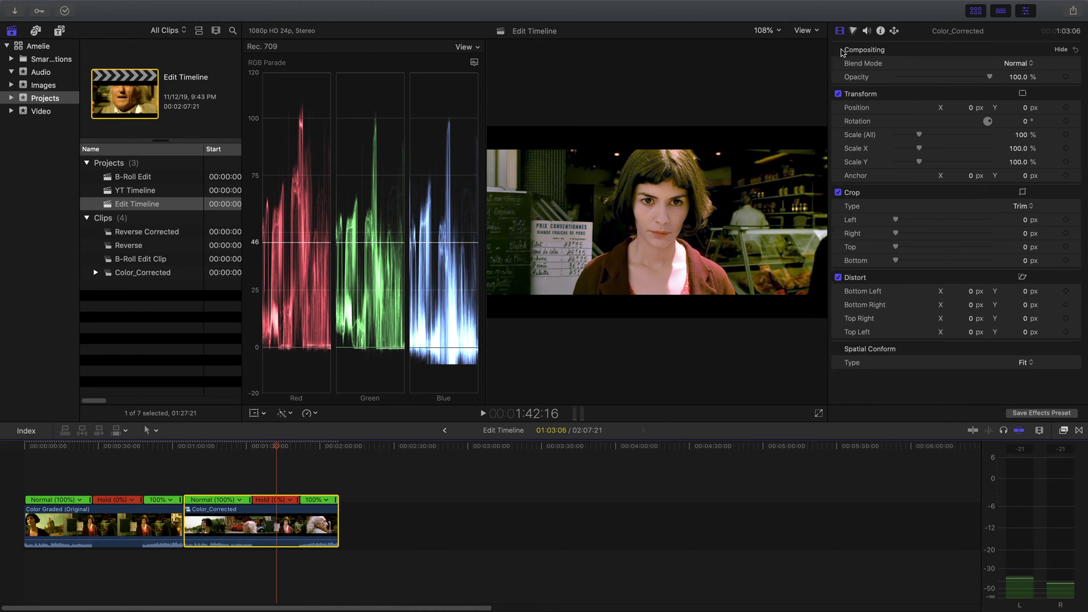
pyautogui.click(853, 32)
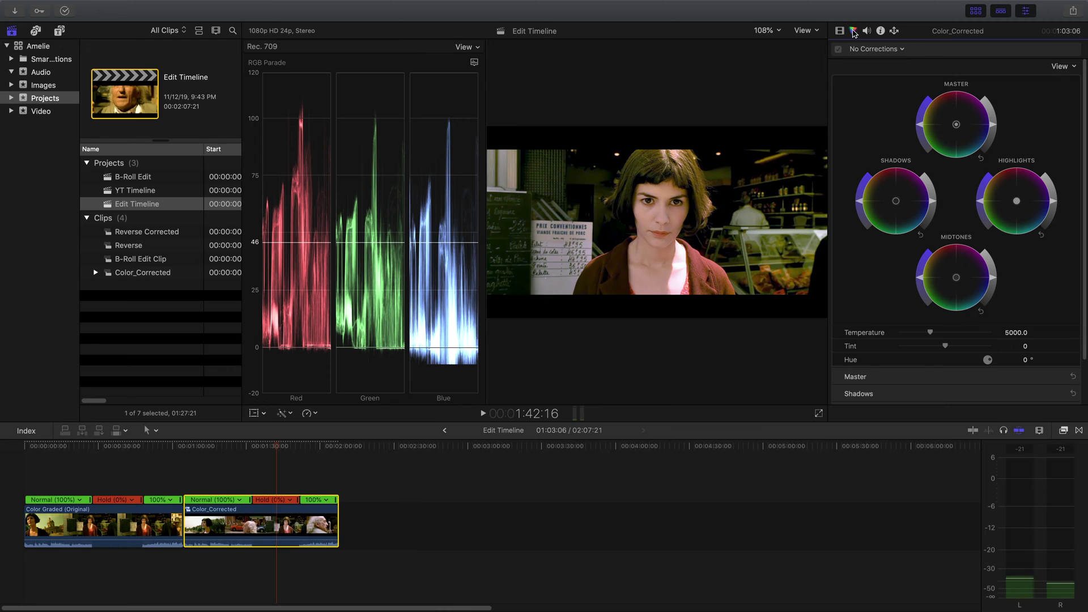
pyautogui.click(902, 50)
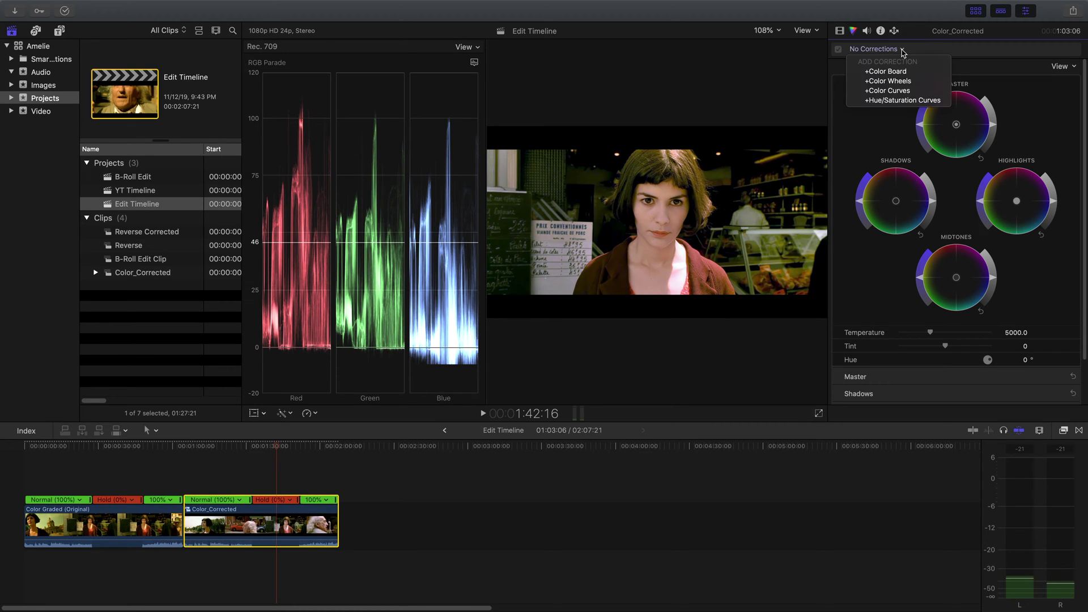
pyautogui.click(900, 91)
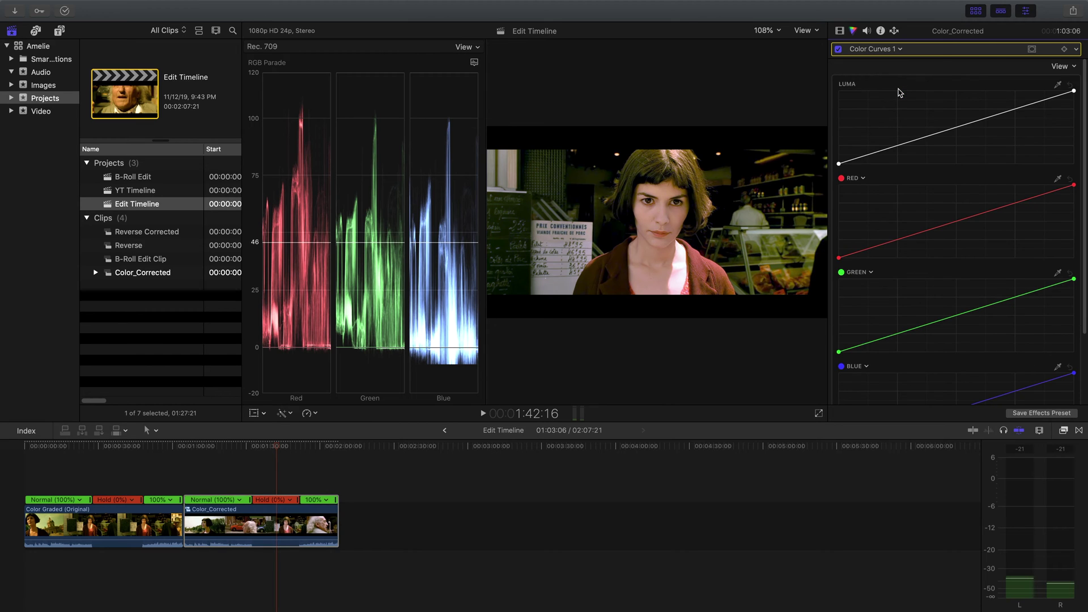
# Add points along the Blue curve and pull them down to reduce blue
pyautogui.scroll(-3, 918, 114)
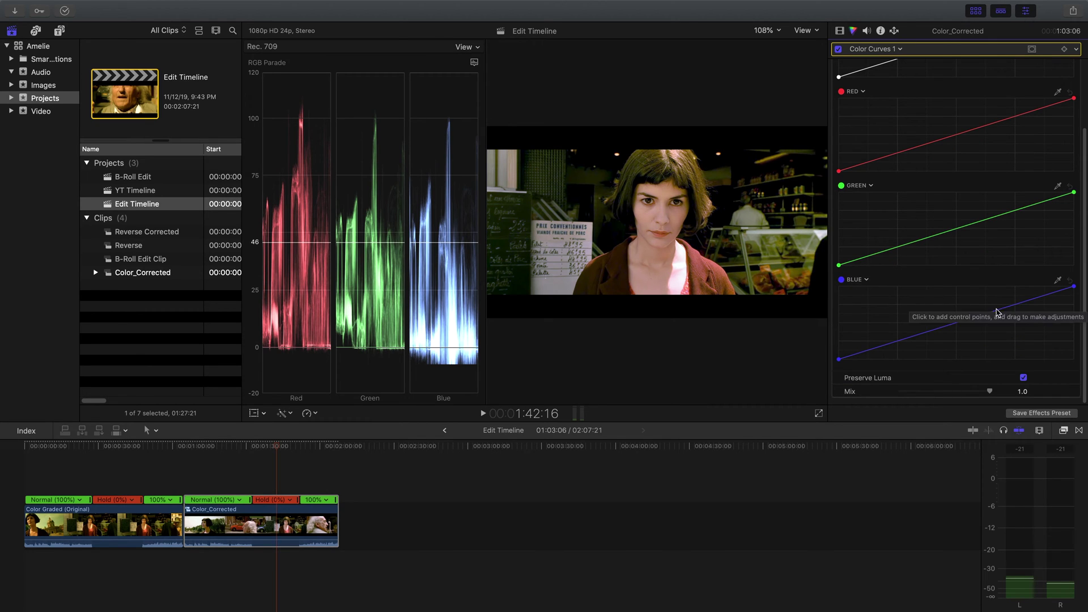
pyautogui.click(956, 322)
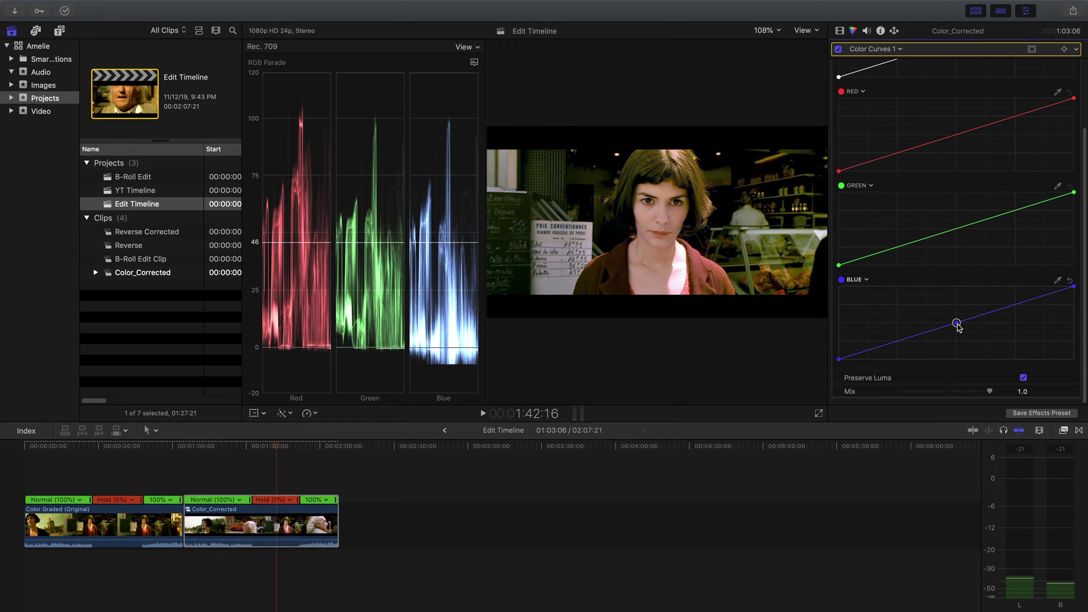
pyautogui.moveTo(957, 325); pyautogui.dragTo(983, 338)
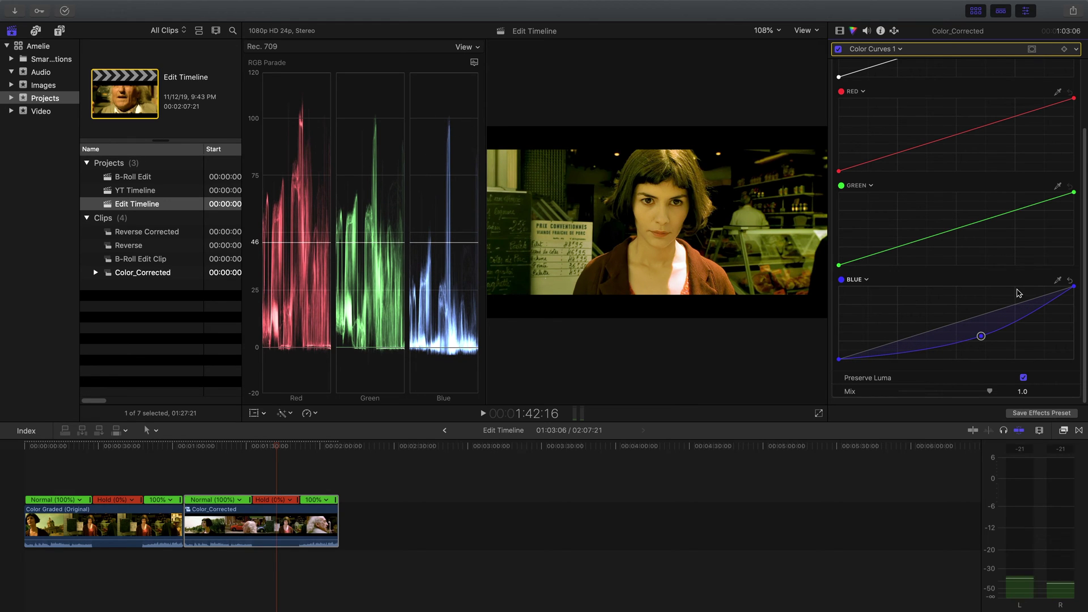
pyautogui.click(1046, 309)
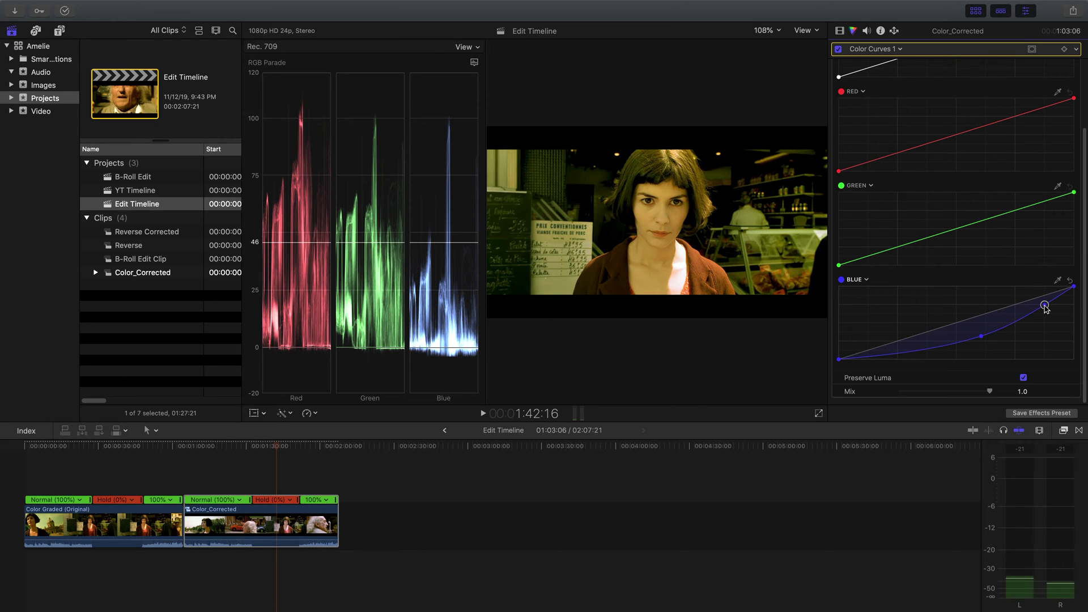
pyautogui.moveTo(1047, 310); pyautogui.dragTo(1061, 318)
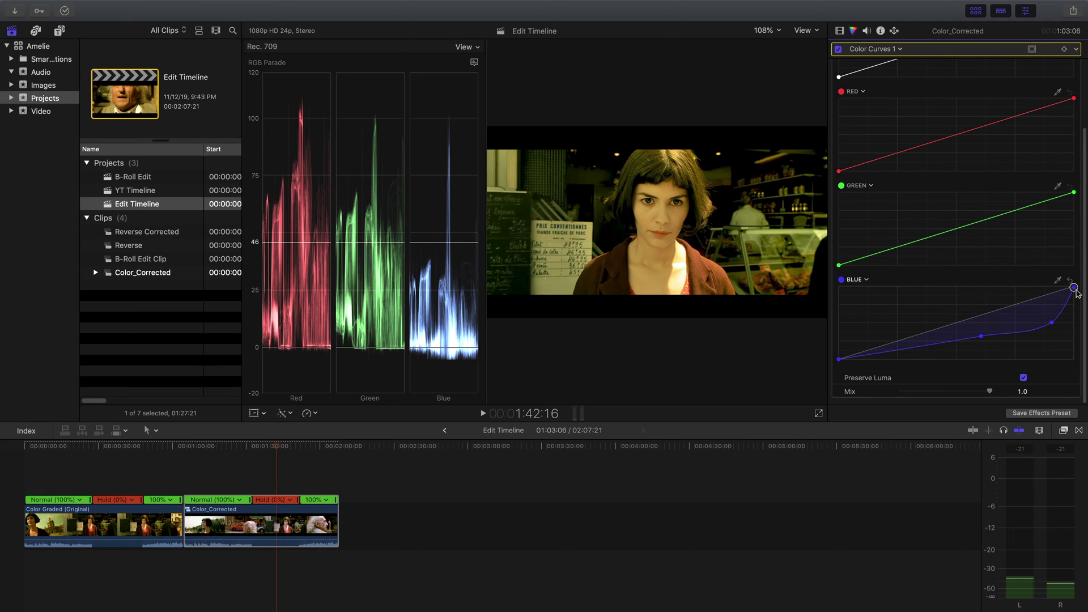
pyautogui.moveTo(1076, 290)
pyautogui.mouseDown()
pyautogui.moveTo(1082, 319)
pyautogui.moveTo(1083, 309)
pyautogui.mouseUp()
# Compare against the original, then add and lower one more Blue curve point
pyautogui.click(119, 446)
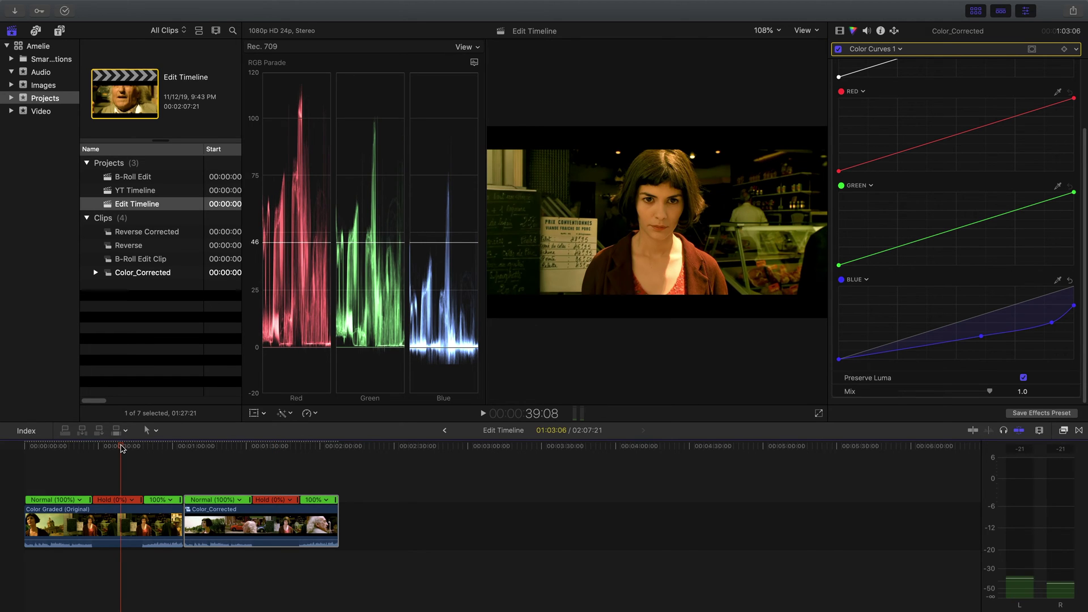
pyautogui.click(280, 447)
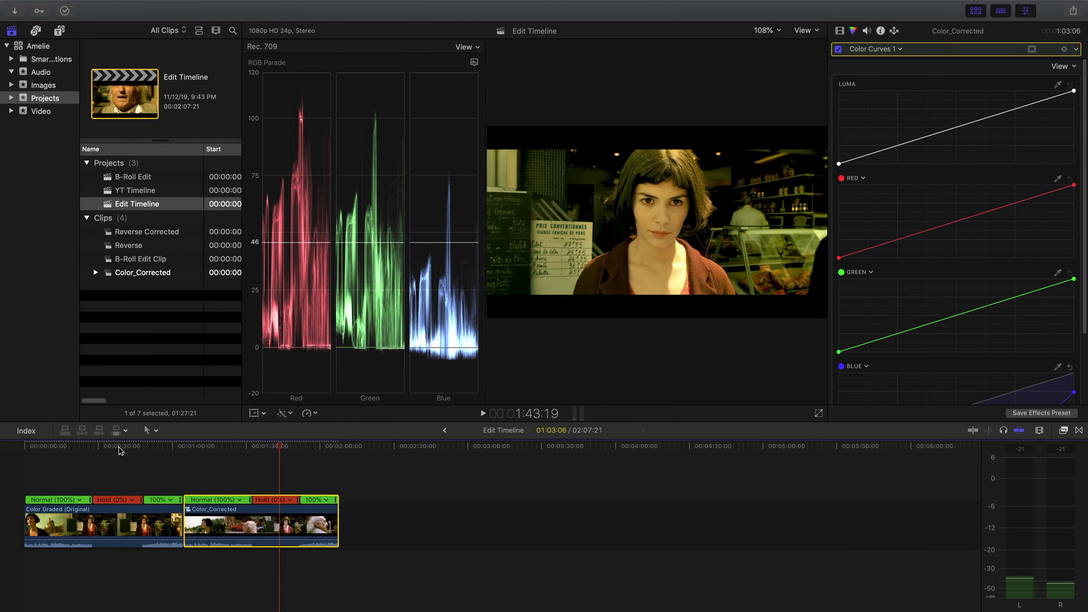
pyautogui.click(276, 448)
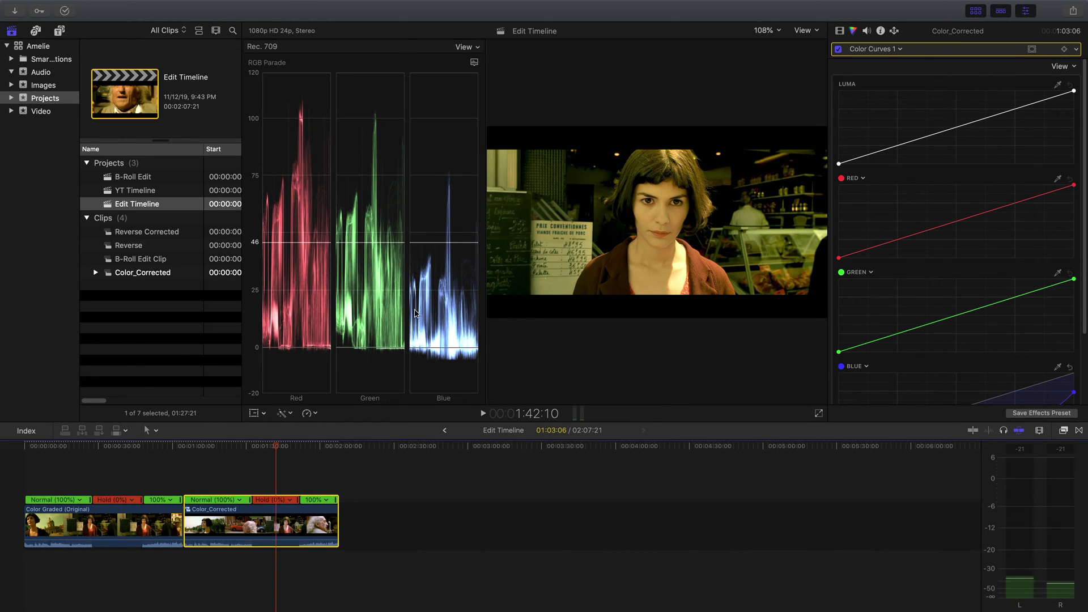
pyautogui.scroll(-3, 1004, 281)
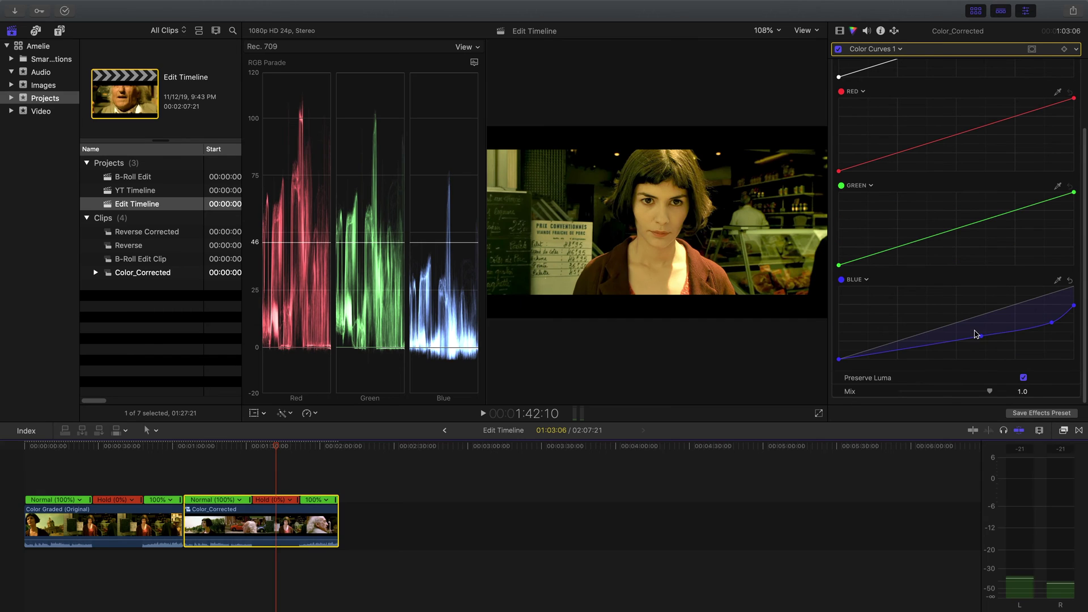
pyautogui.moveTo(977, 336); pyautogui.dragTo(970, 345)
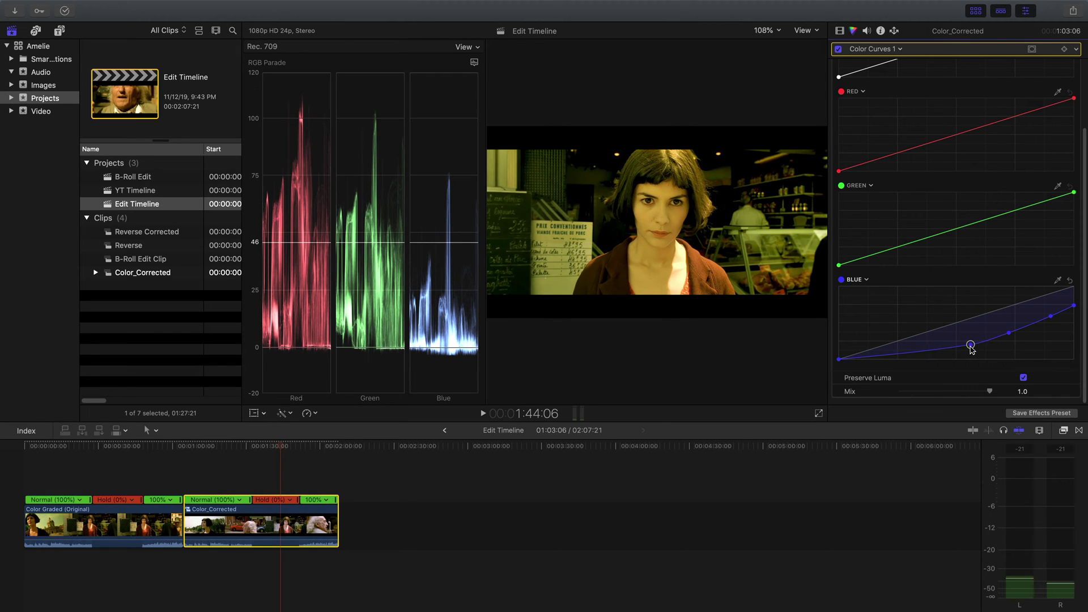
# Flip the playhead between the original and corrected frames, ending on the original
pyautogui.click(123, 448)
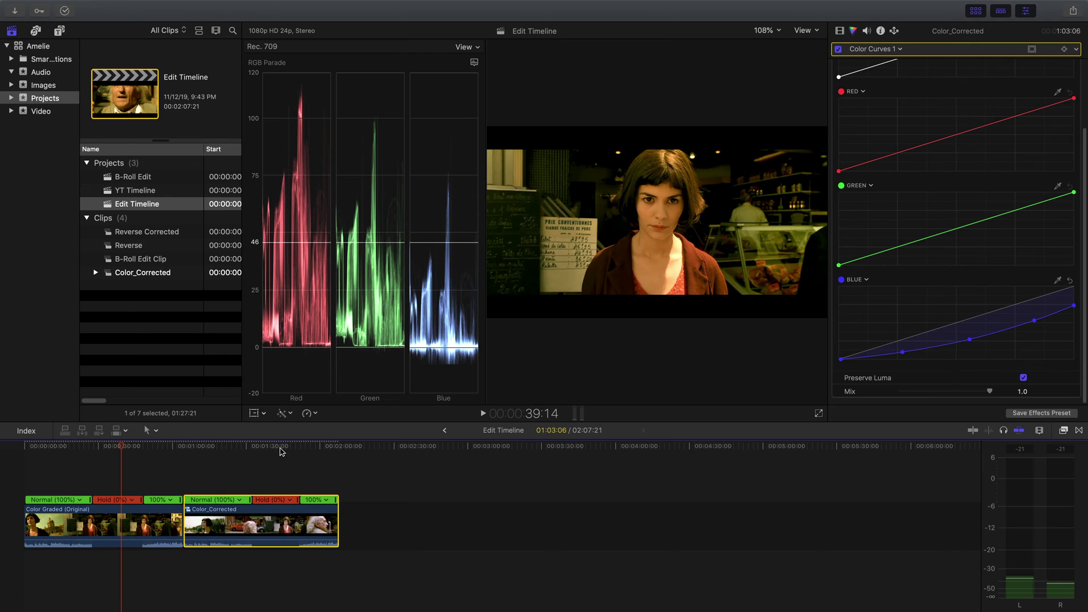
pyautogui.click(118, 452)
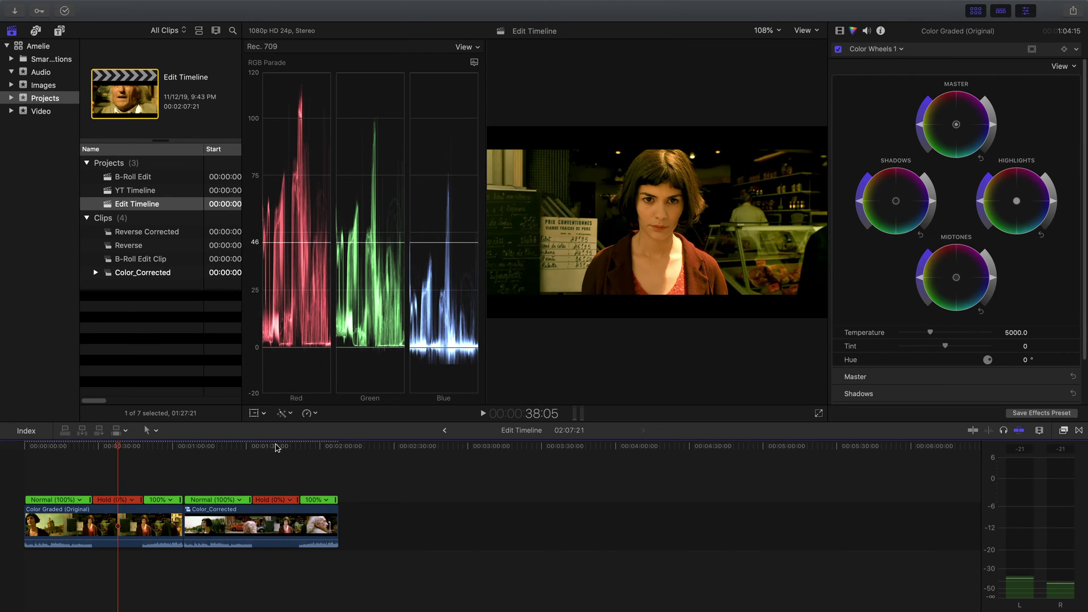
pyautogui.click(277, 448)
pyautogui.click(121, 450)
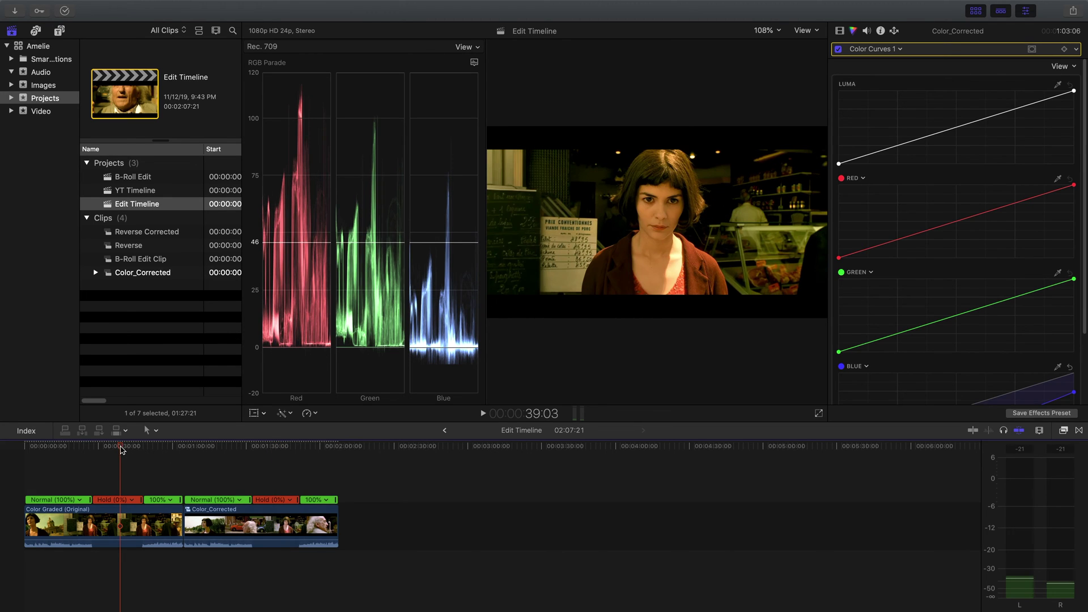
pyautogui.click(274, 447)
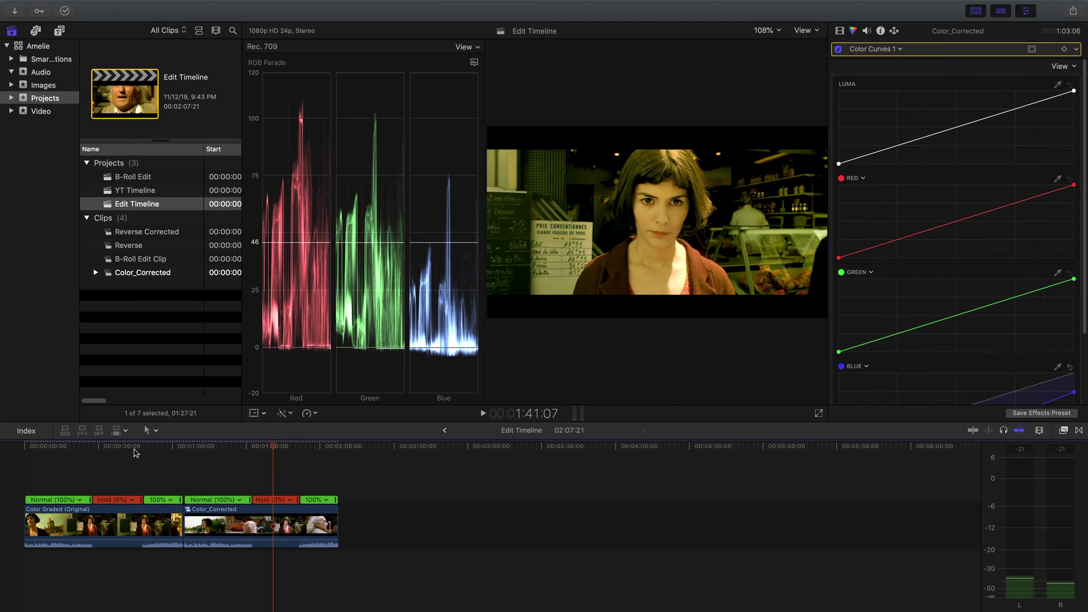
pyautogui.click(121, 450)
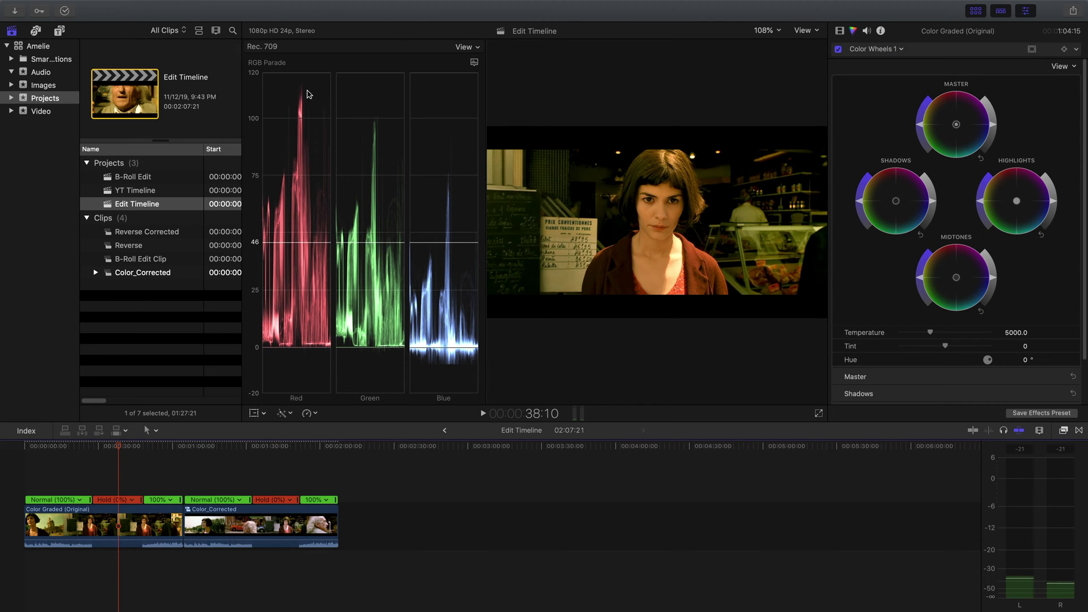
# On Color_Corrected, lower the Red curve's top point and add a slightly lifted midpoint
pyautogui.click(274, 446)
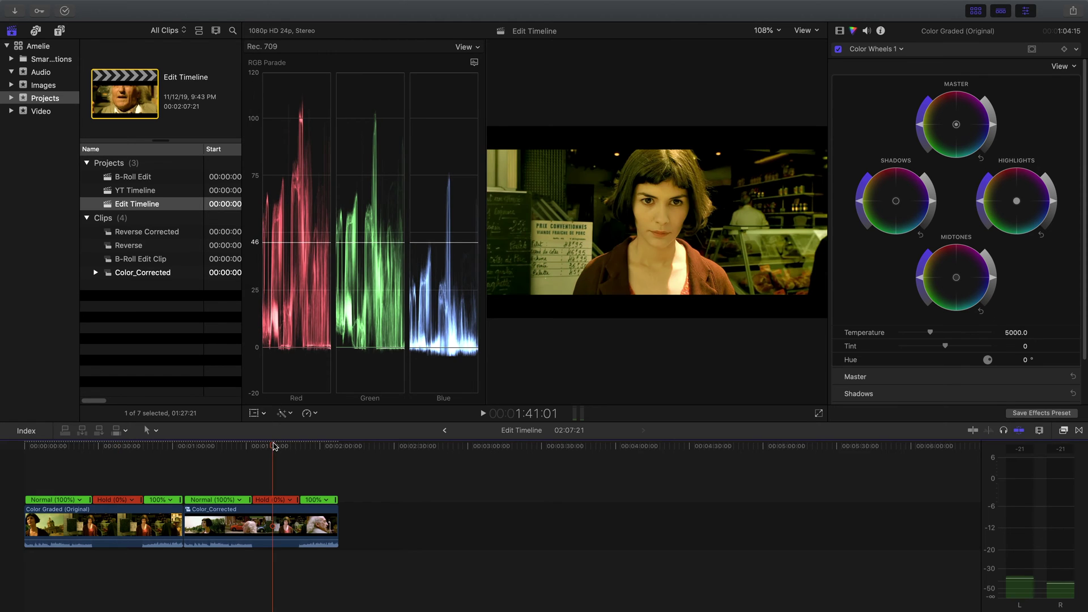
pyautogui.click(279, 517)
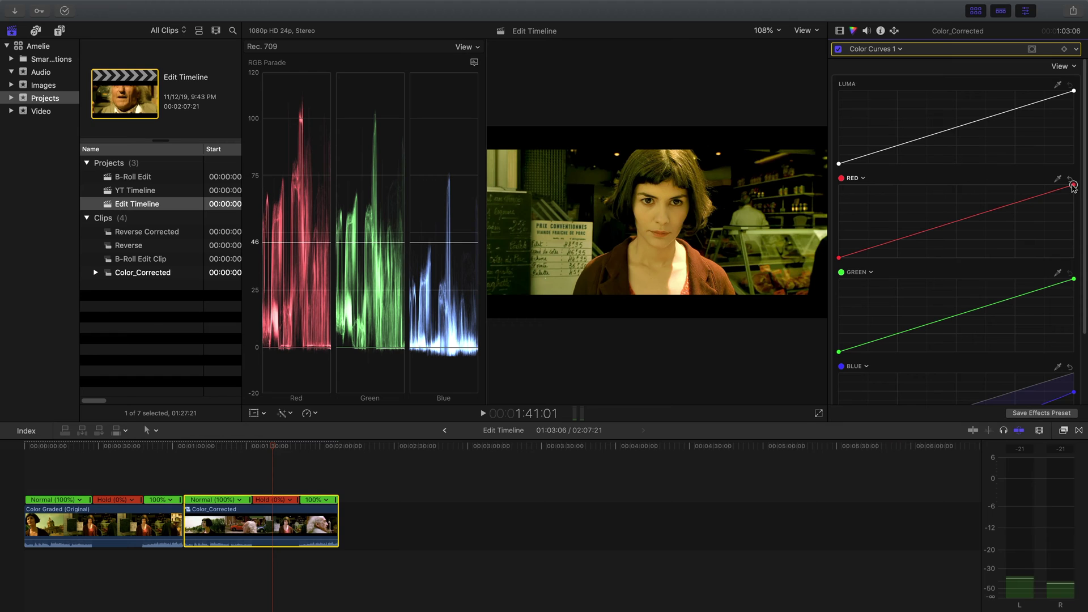
pyautogui.moveTo(1071, 186); pyautogui.dragTo(1064, 186)
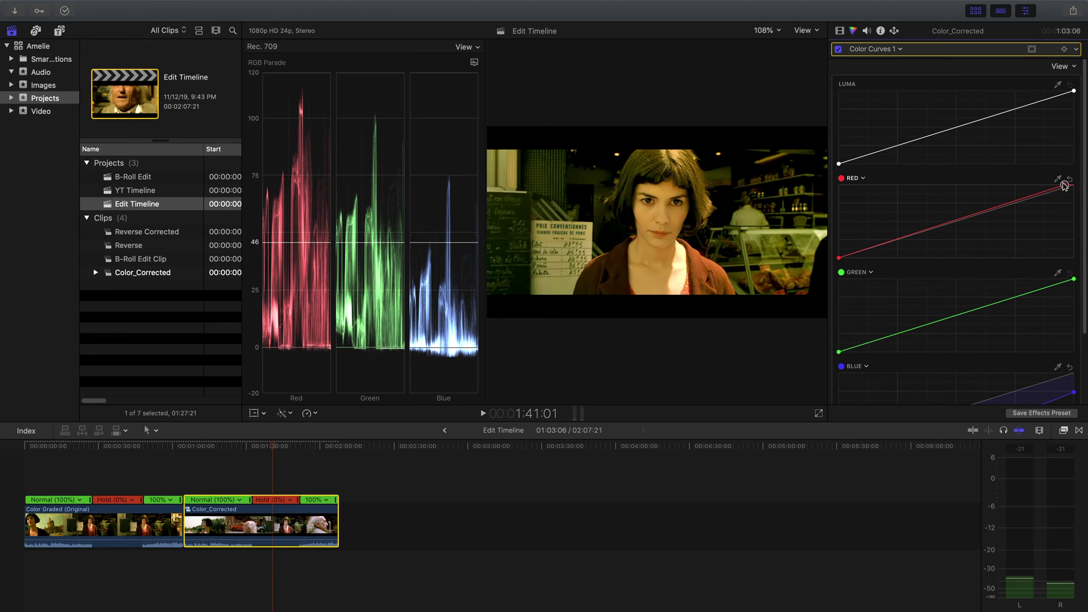
pyautogui.click(955, 221)
pyautogui.moveTo(956, 224); pyautogui.dragTo(956, 222)
pyautogui.click(281, 447)
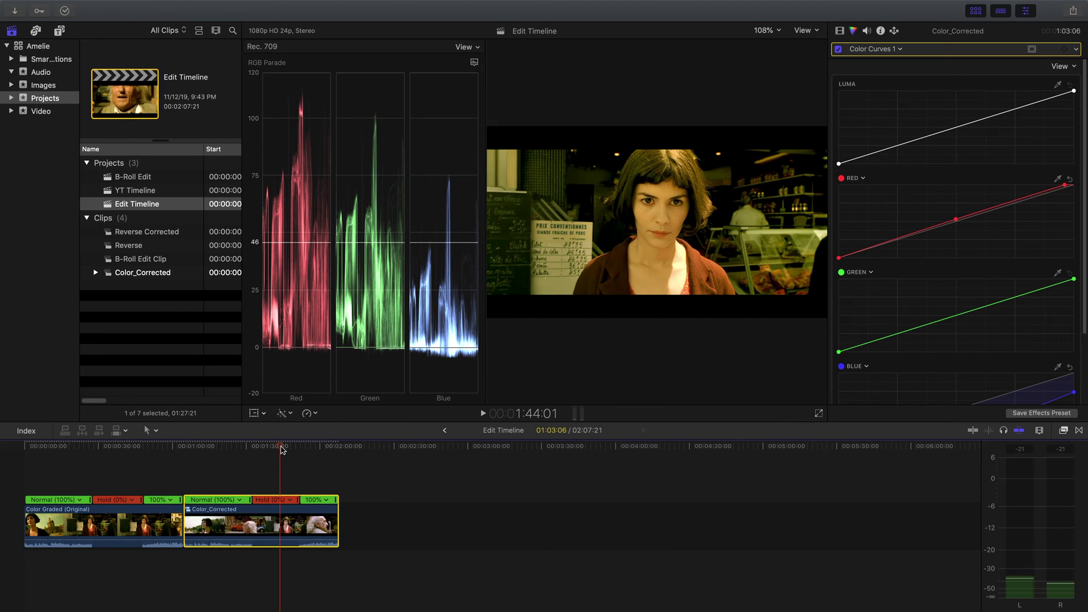
# Switch the scope to the Luma waveform and view the original clip's frame at 39:19
pyautogui.click(474, 62)
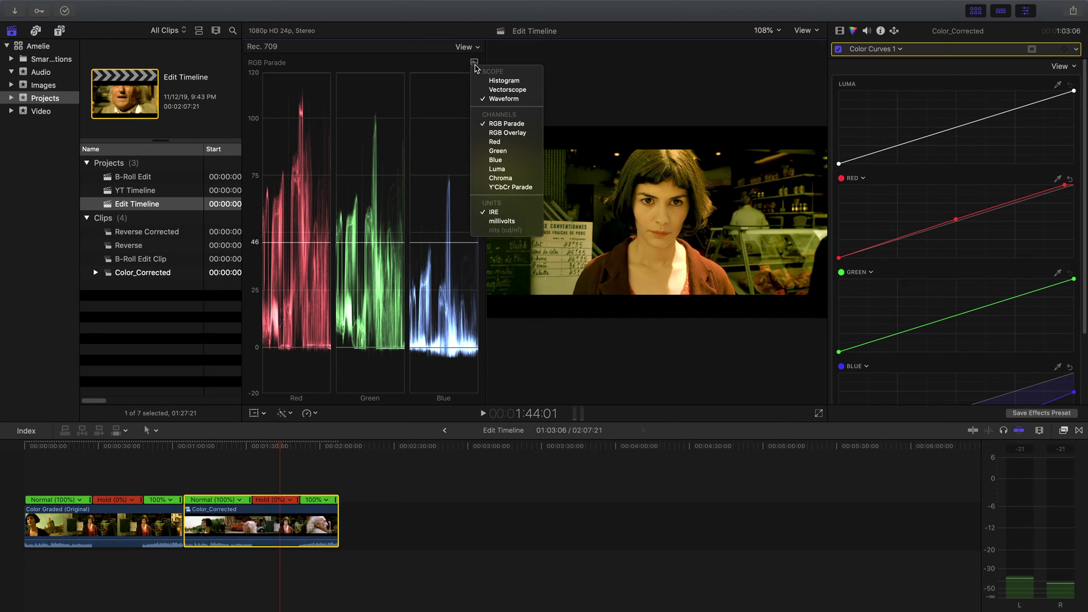
pyautogui.click(496, 169)
pyautogui.click(275, 448)
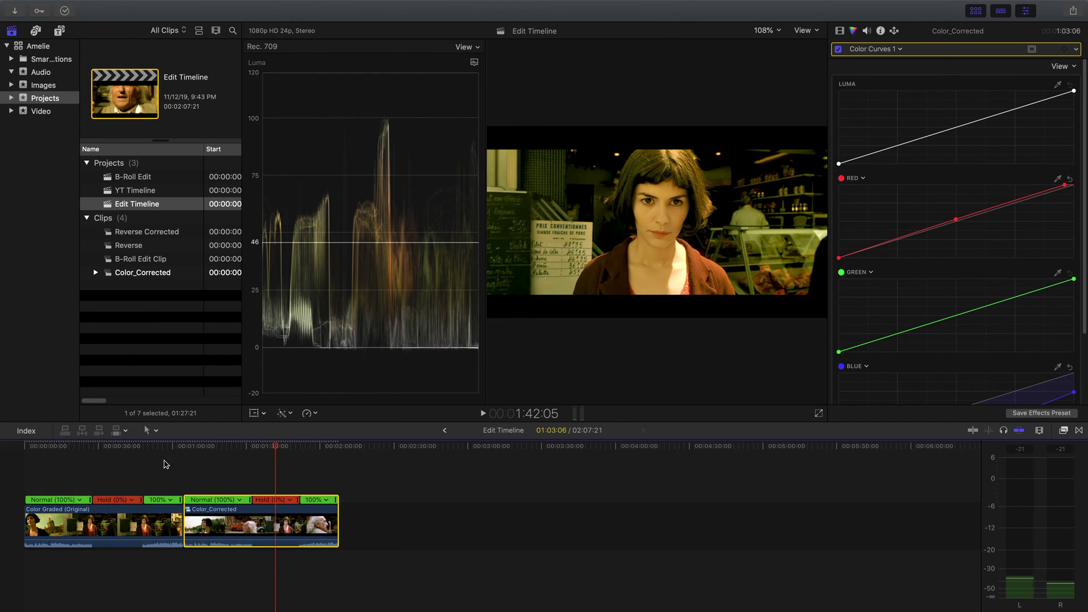
pyautogui.click(122, 447)
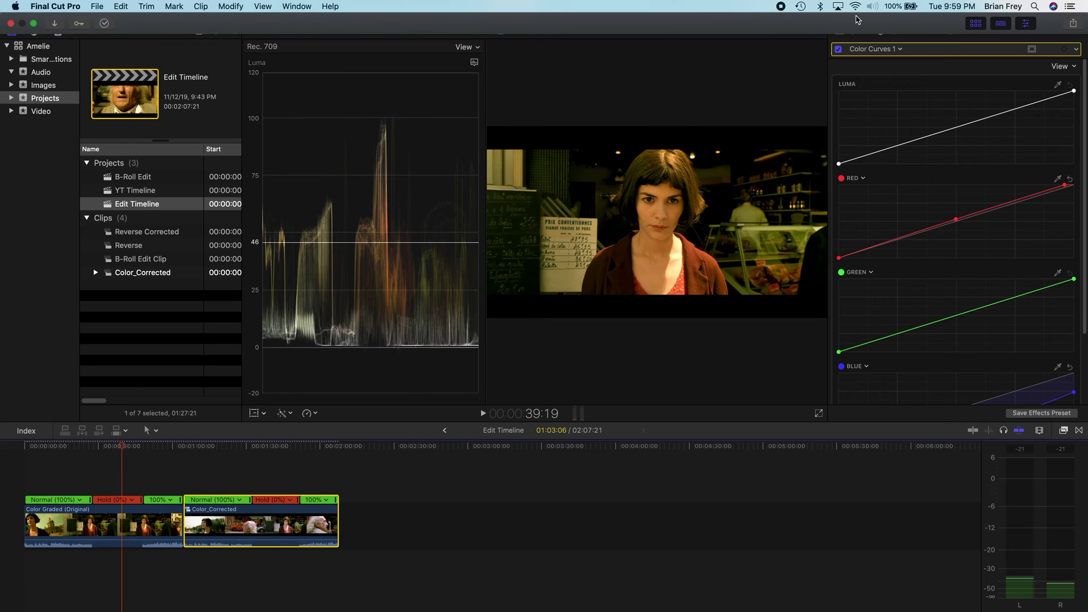
# Add a Color Wheels correction to Color_Corrected and nudge the Midtones brightness down
pyautogui.click(900, 49)
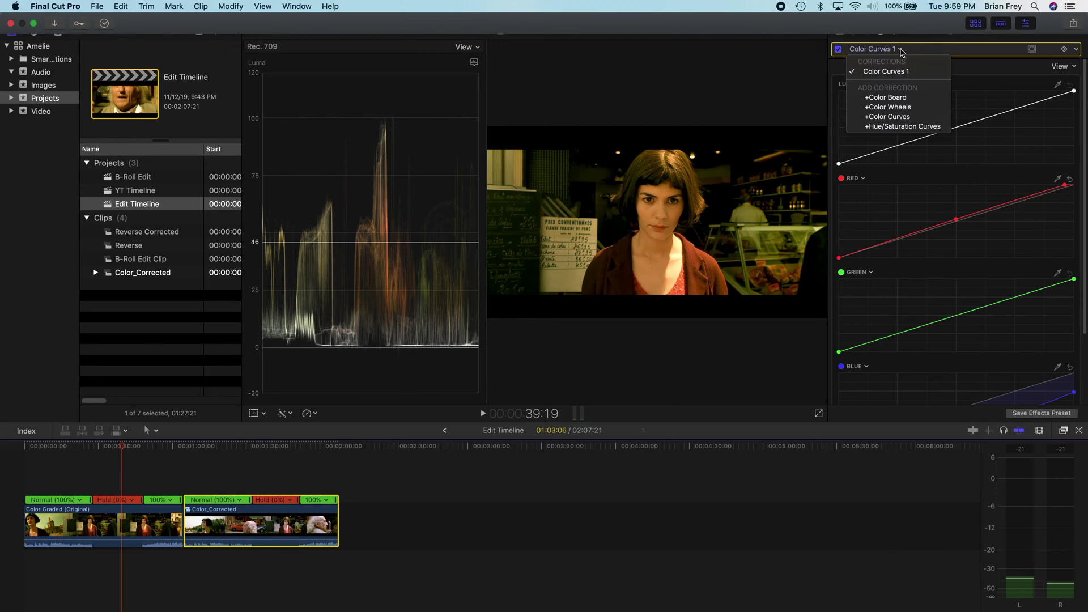
pyautogui.click(895, 108)
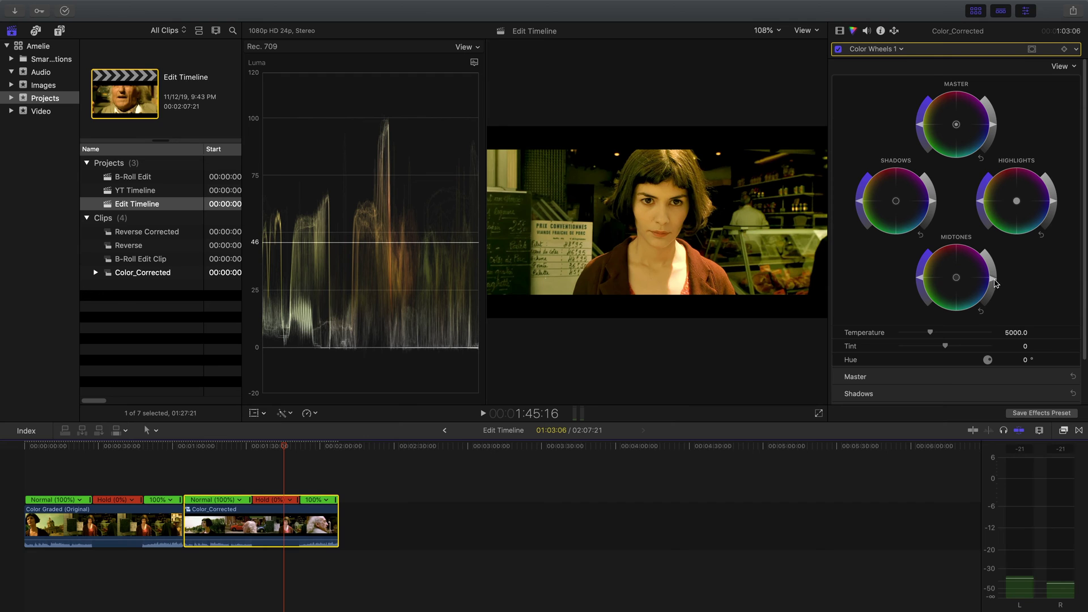
pyautogui.moveTo(996, 283); pyautogui.dragTo(988, 295)
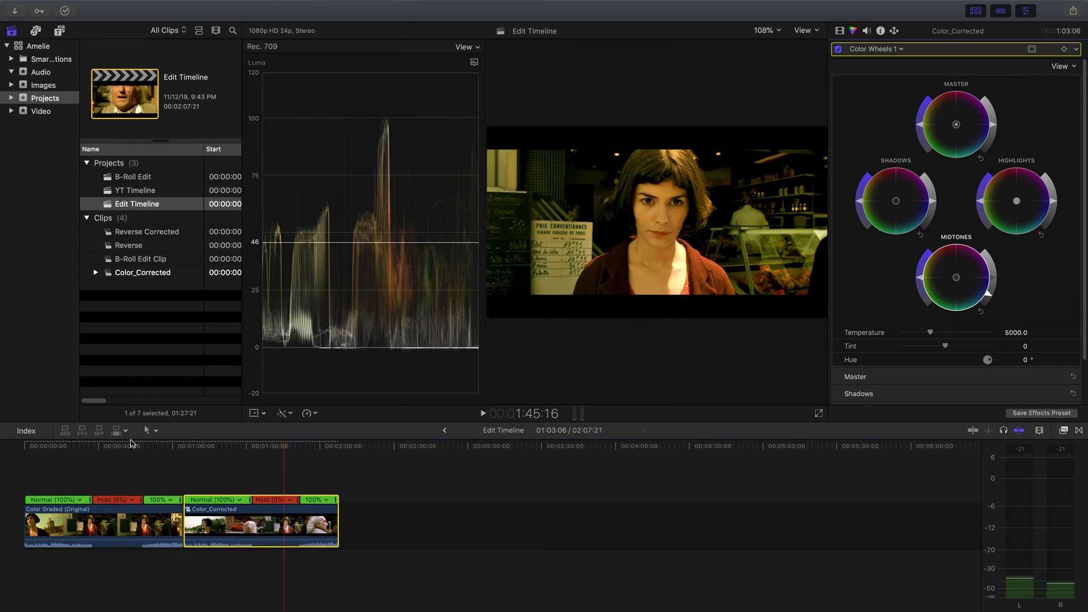
# Select the original clip, hide the video scopes, and view its frame at 37:18
pyautogui.press('super+Left')
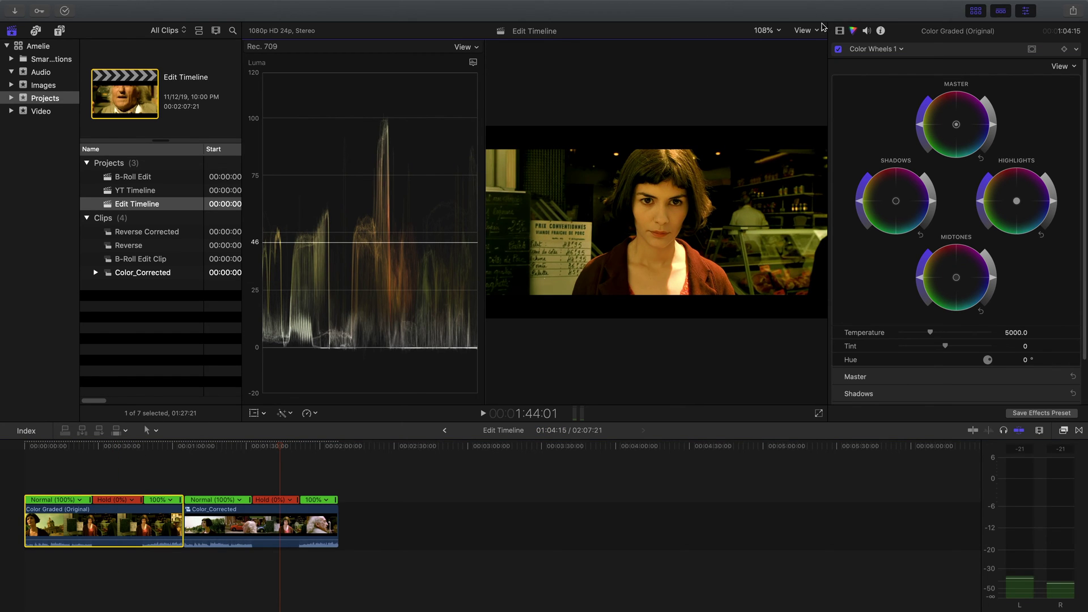
pyautogui.click(820, 31)
pyautogui.click(827, 48)
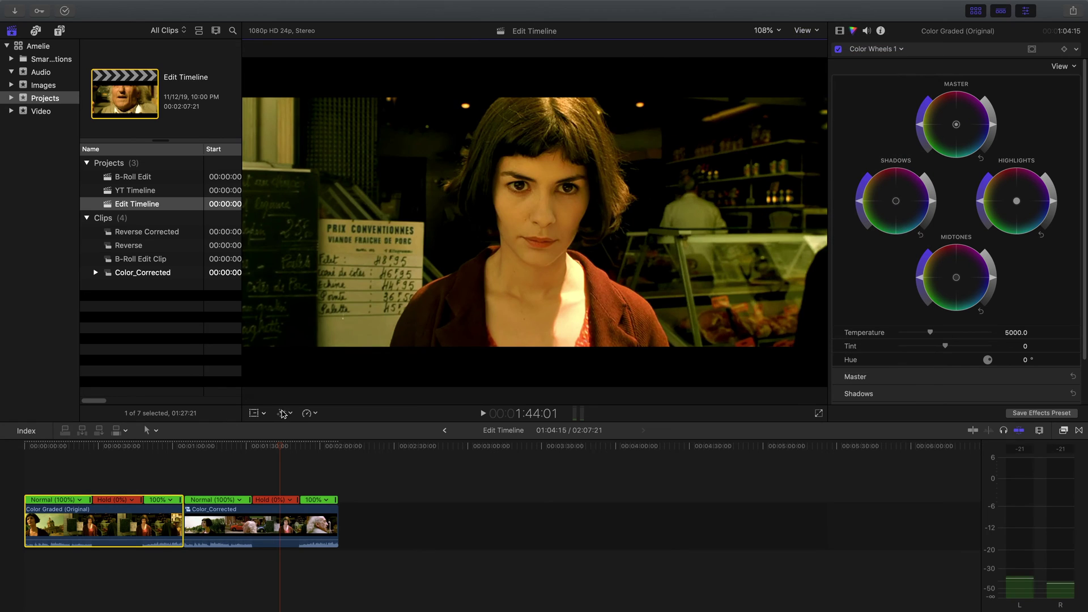
pyautogui.click(119, 447)
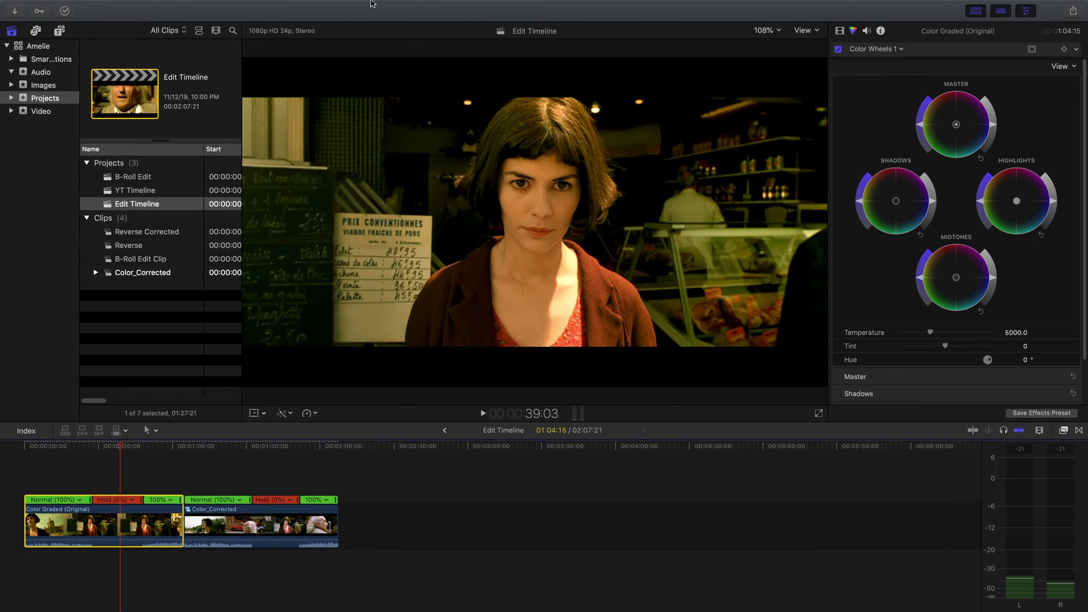
# Turn the Comparison Viewer back on beside the main viewer
pyautogui.moveTo(369, 3)
pyautogui.click(295, 6)
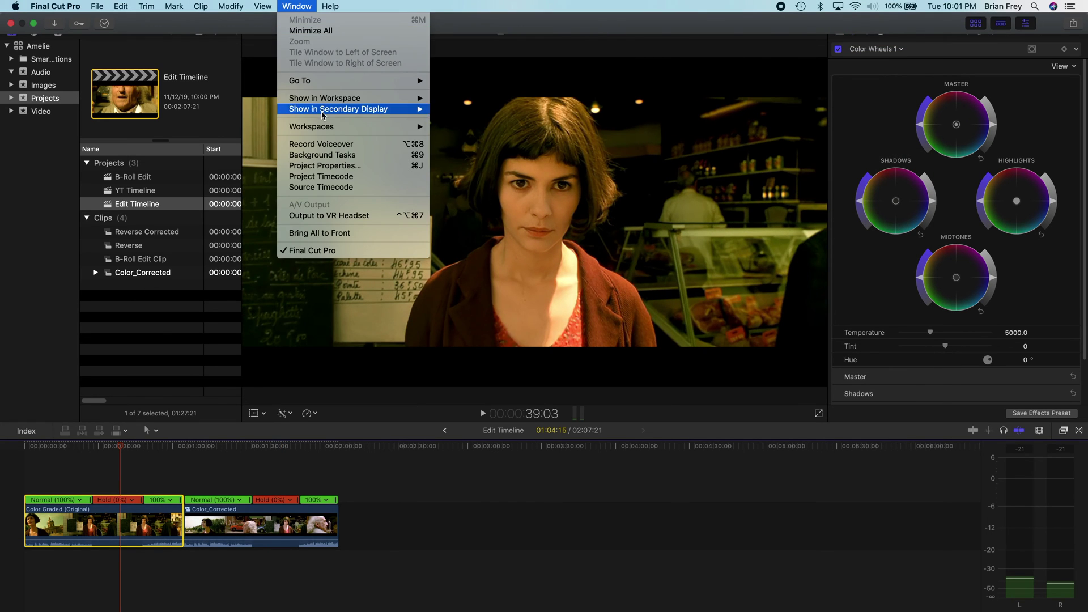
pyautogui.moveTo(351, 98)
pyautogui.click(460, 131)
pyautogui.click(271, 447)
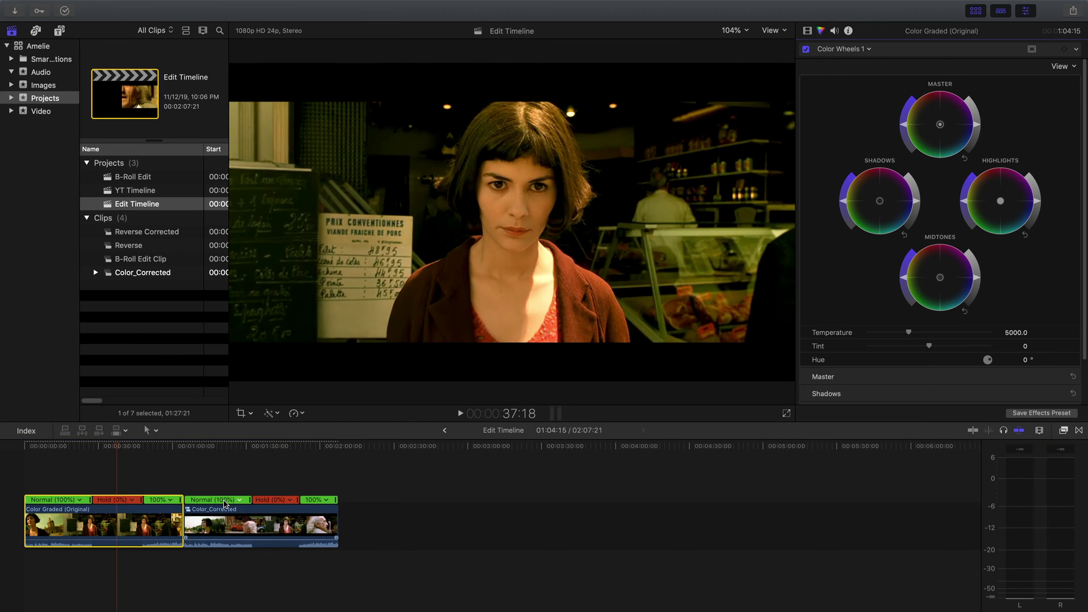
# Crop the original graded clip down to the area around the actress's face
pyautogui.click(138, 524)
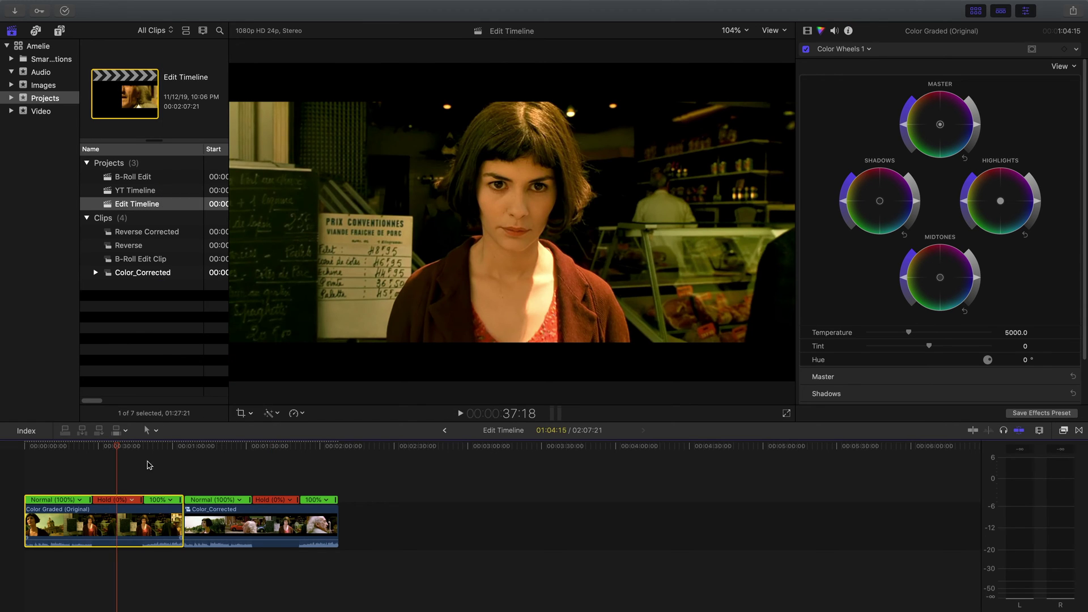
pyautogui.click(240, 415)
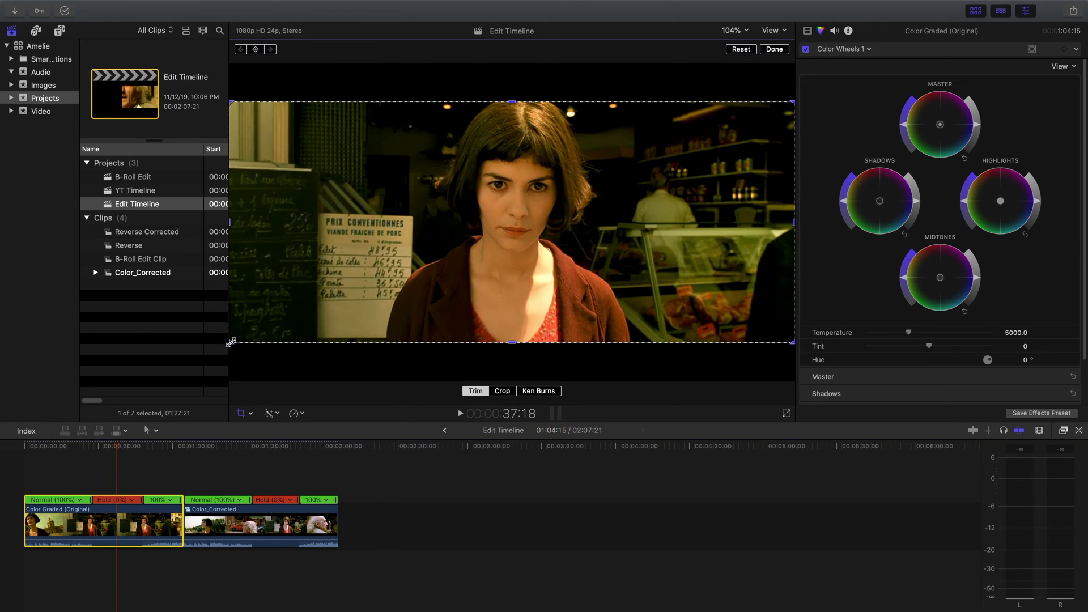
pyautogui.moveTo(448, 281); pyautogui.dragTo(478, 272)
# Crop the Color_Corrected clip to a matching narrow vertical strip around the face
pyautogui.click(114, 447)
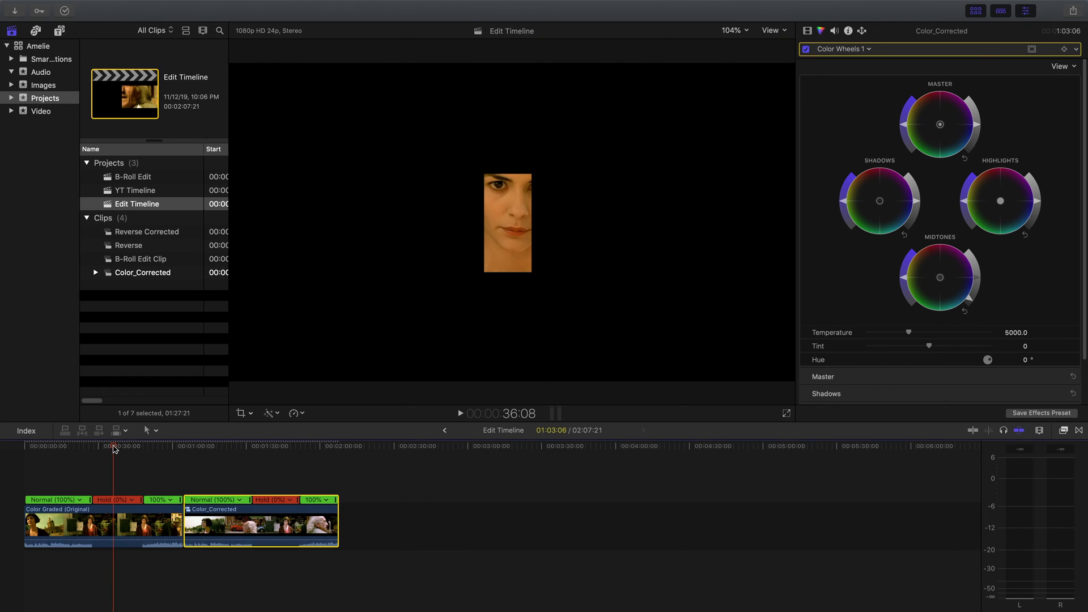
pyautogui.click(278, 448)
pyautogui.click(240, 413)
pyautogui.moveTo(230, 382); pyautogui.dragTo(459, 311)
pyautogui.click(774, 49)
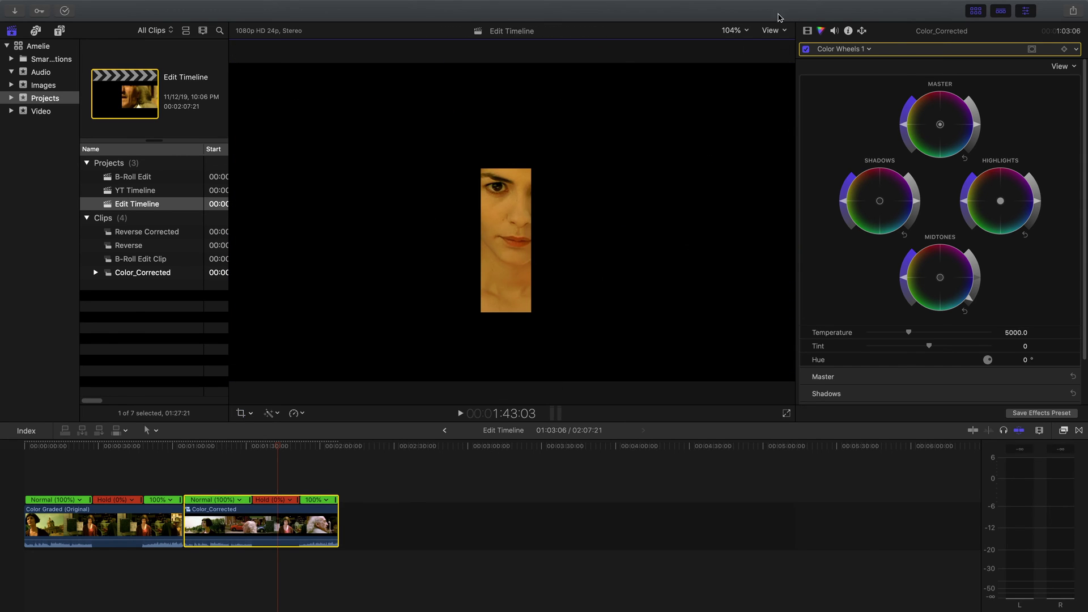
pyautogui.click(772, 30)
pyautogui.click(799, 52)
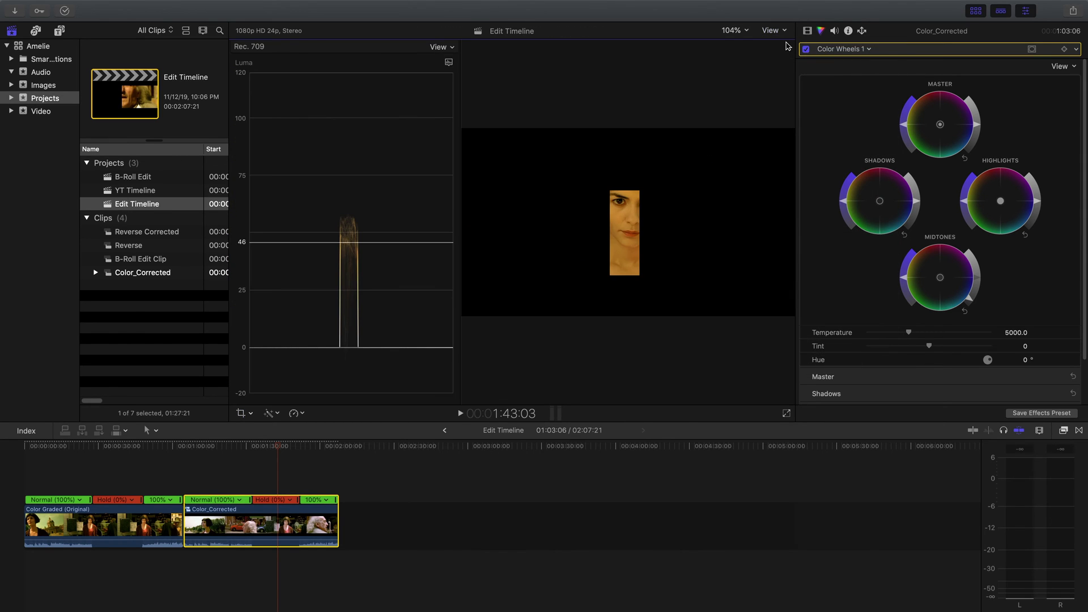
pyautogui.click(448, 62)
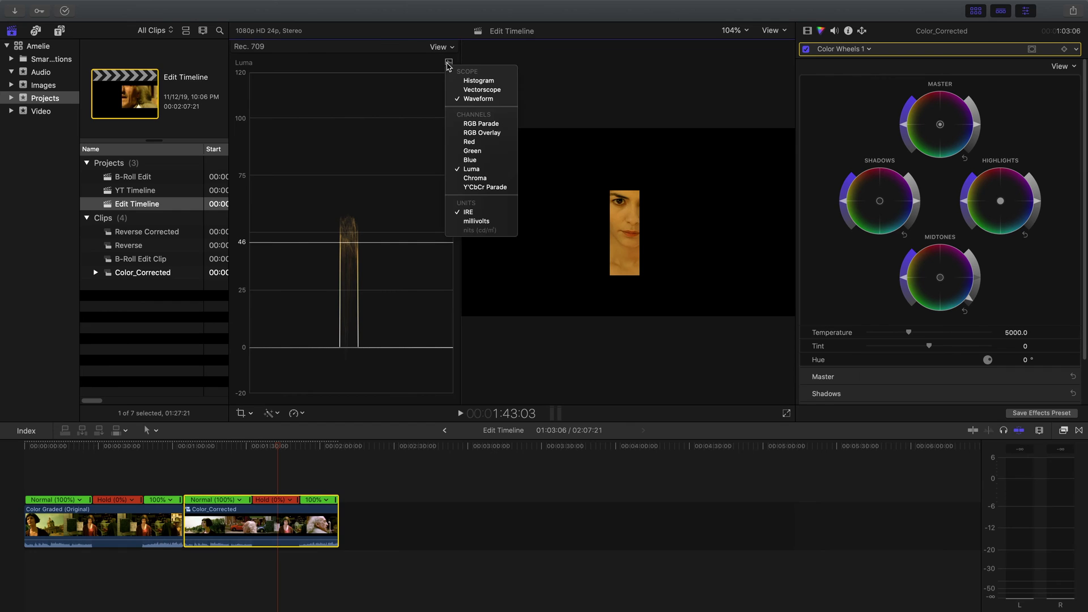
pyautogui.click(471, 91)
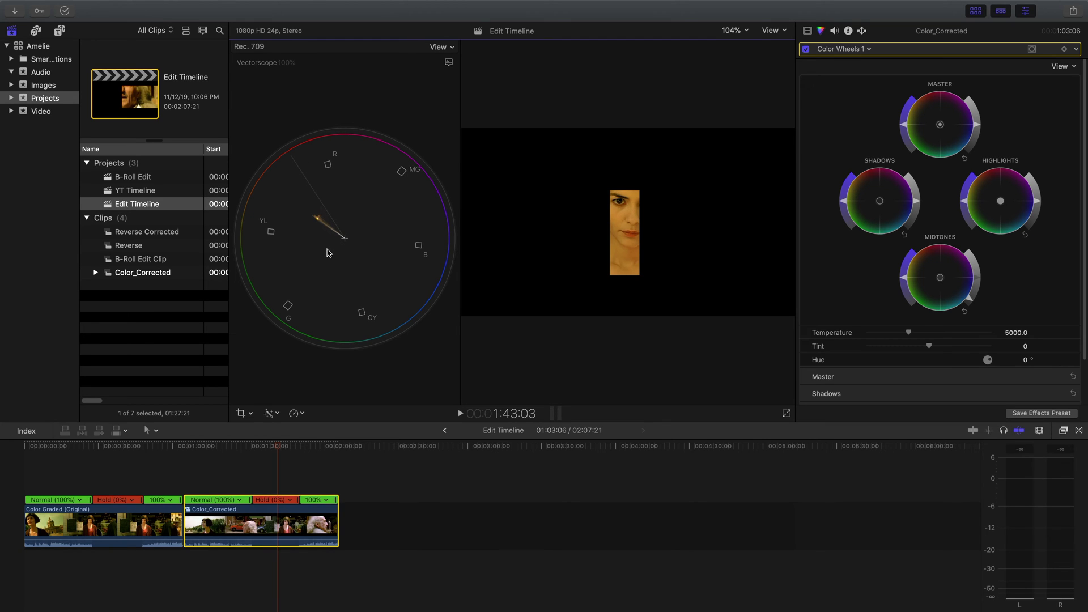
pyautogui.click(117, 446)
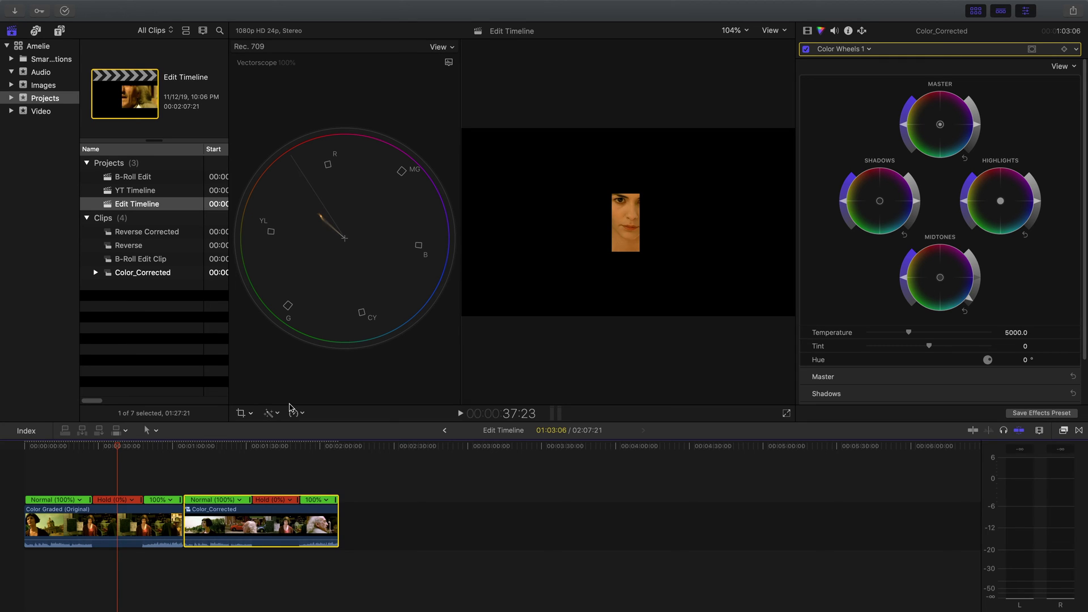
pyautogui.click(280, 447)
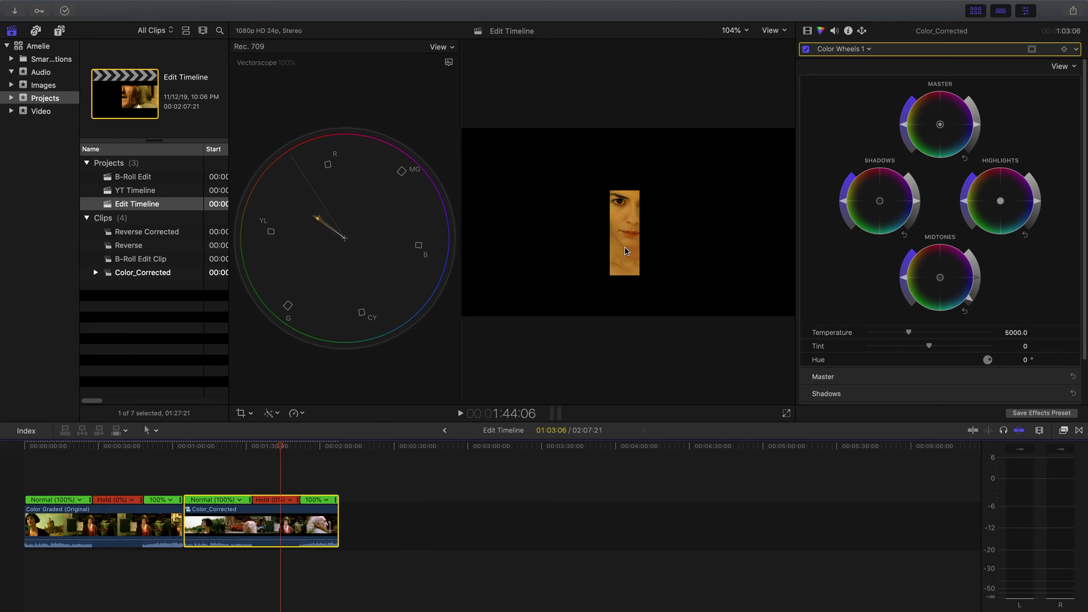
# Add Hue/Saturation Curves, sample the cheek on Hue vs Hue, and shift skin hue toward red
pyautogui.click(870, 49)
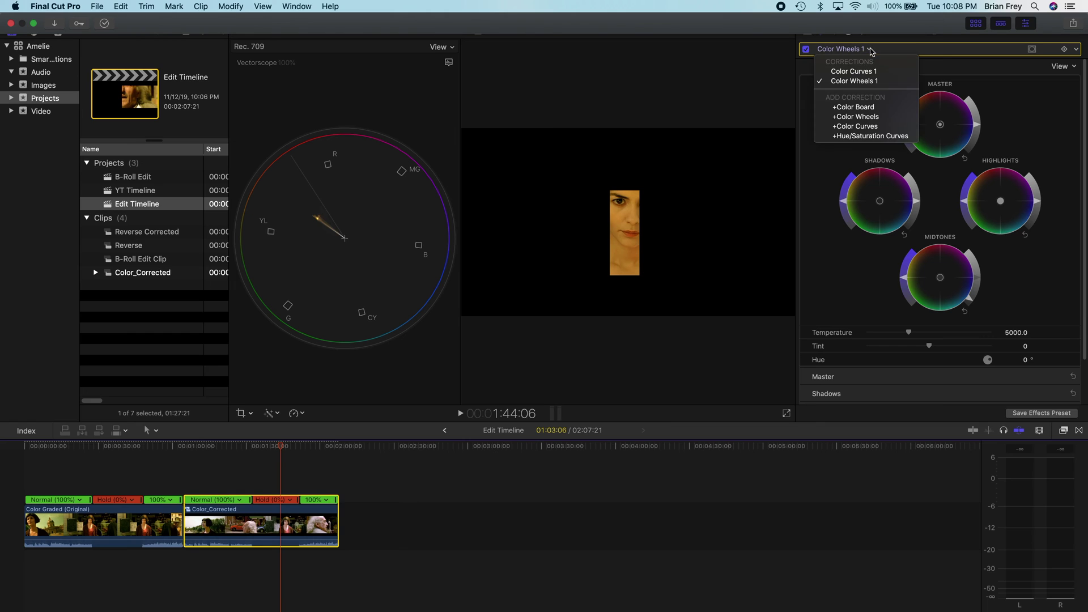
pyautogui.click(866, 136)
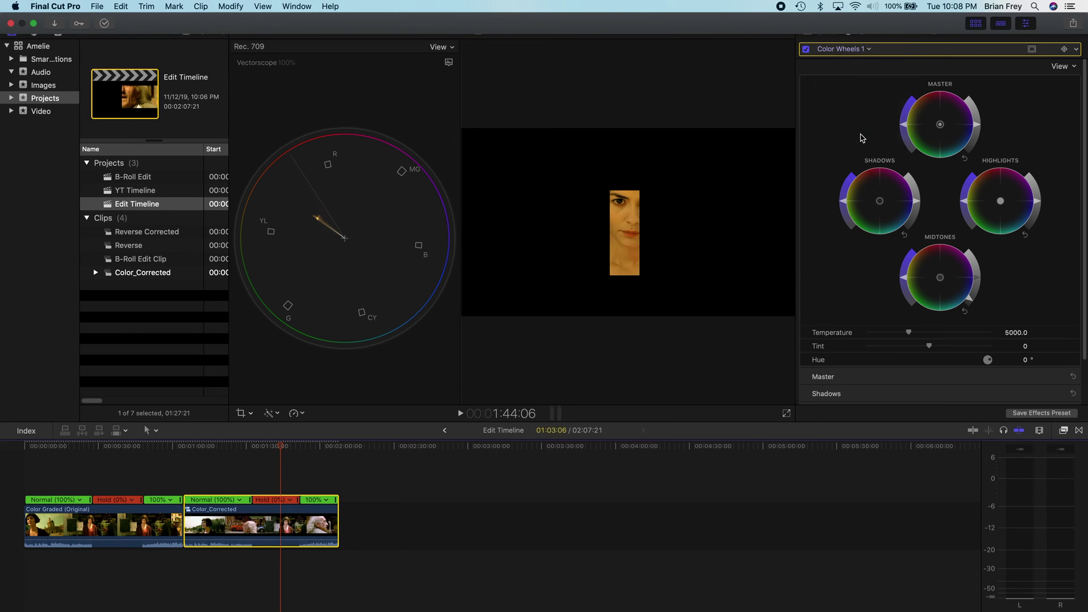
pyautogui.click(1059, 85)
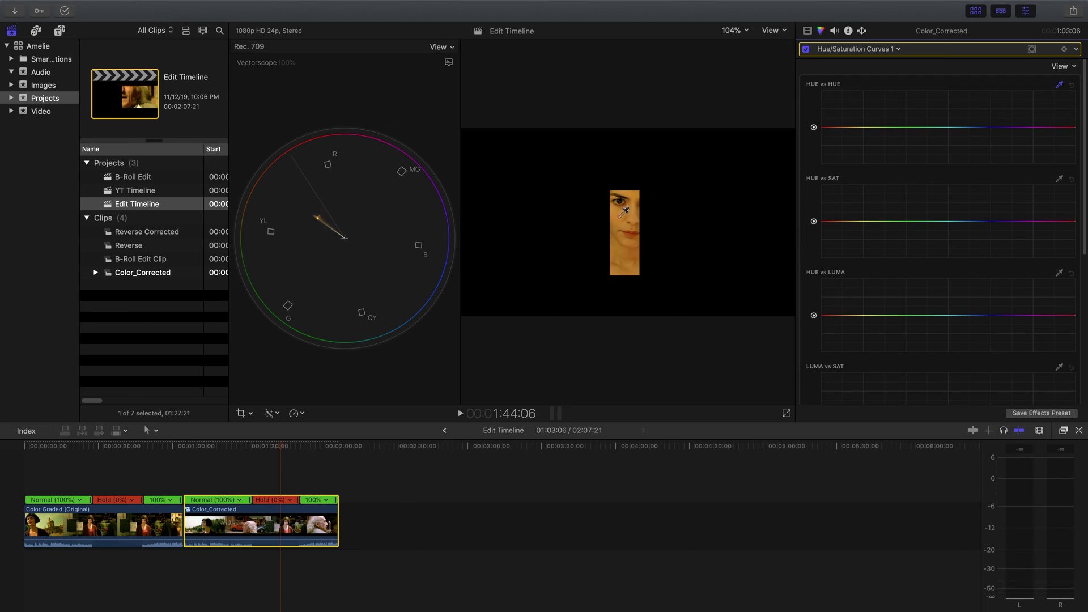
pyautogui.click(620, 214)
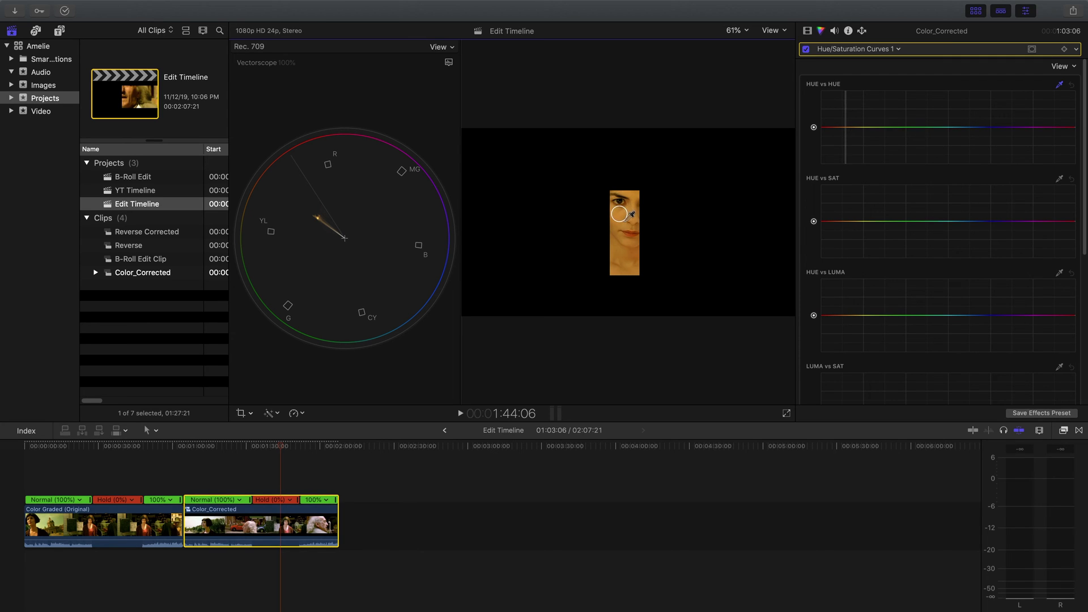
pyautogui.moveTo(621, 215); pyautogui.dragTo(620, 214)
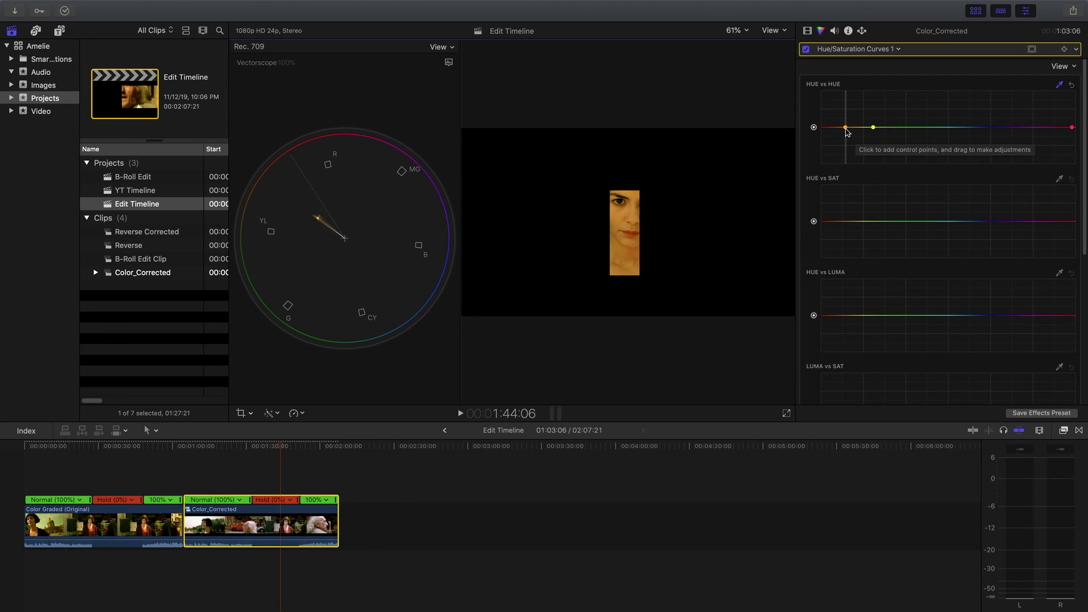
pyautogui.moveTo(847, 131); pyautogui.dragTo(847, 131)
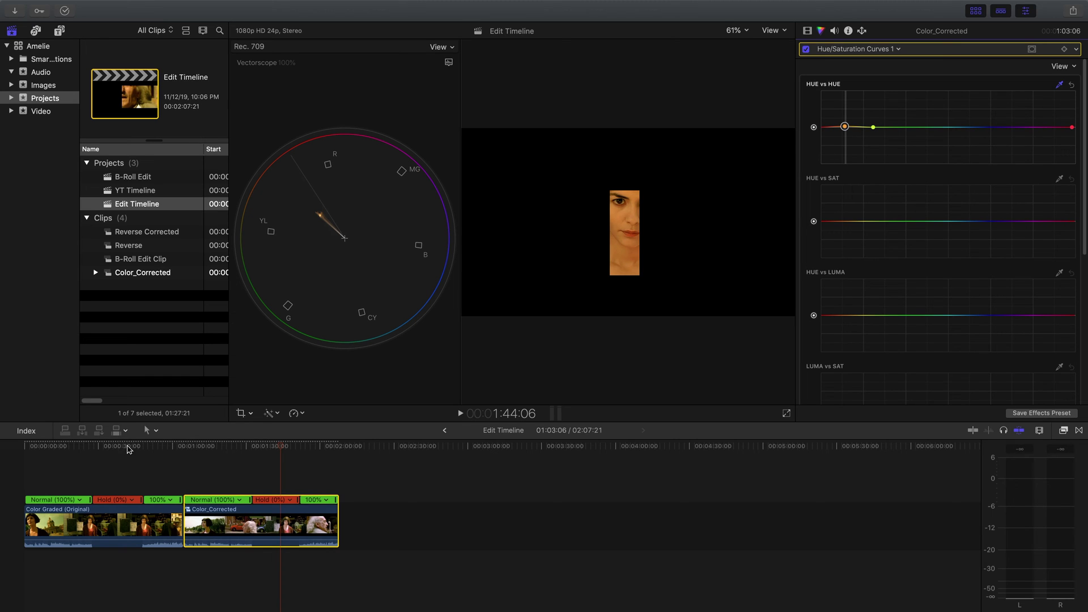
# Compare the corrected frame against the reference clip's frame
pyautogui.click(279, 447)
pyautogui.click(120, 451)
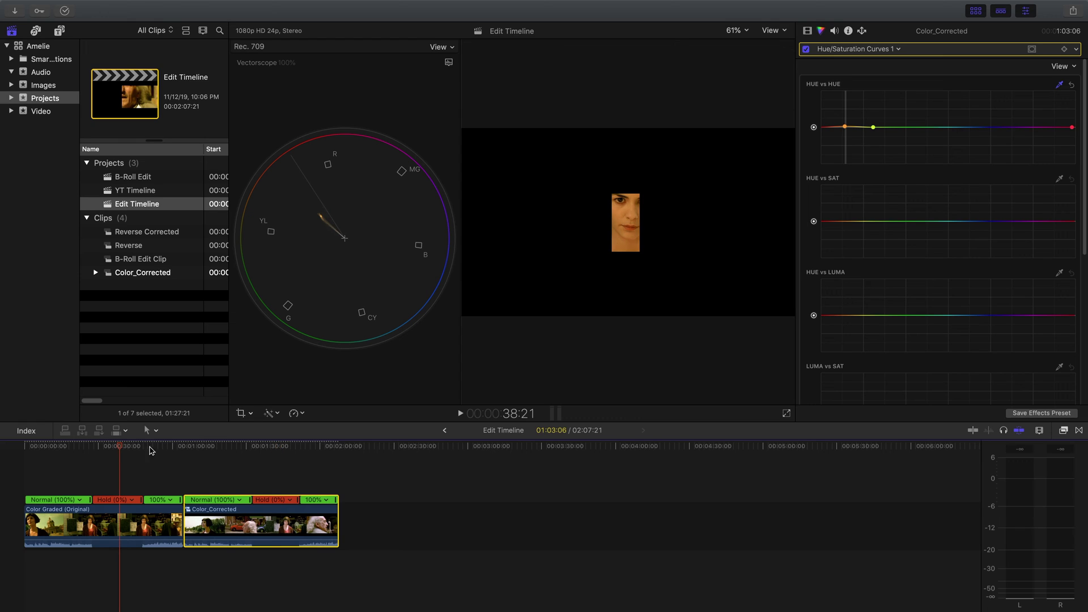
pyautogui.click(284, 447)
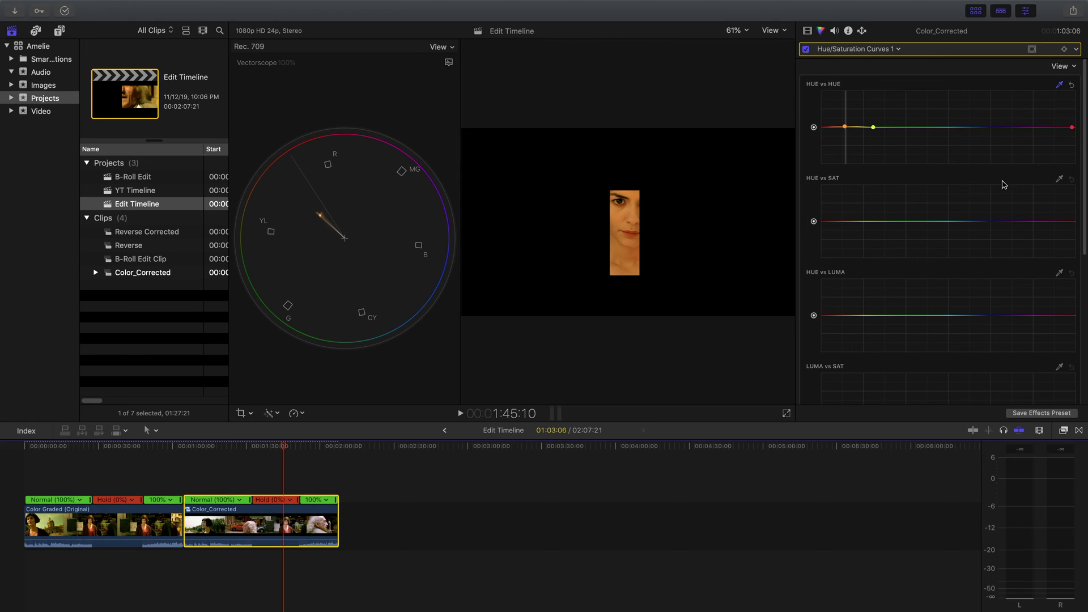
# Sample the face's skin tone on the Hue vs Sat curve and lower its point slightly
pyautogui.click(1060, 179)
pyautogui.click(619, 214)
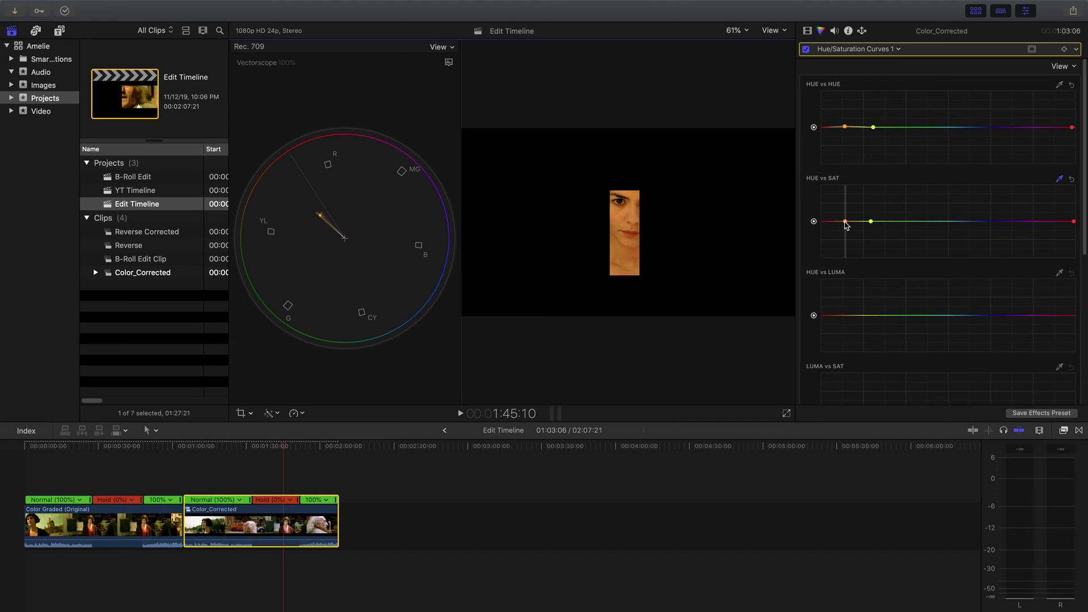
pyautogui.click(845, 223)
pyautogui.moveTo(846, 224); pyautogui.dragTo(846, 226)
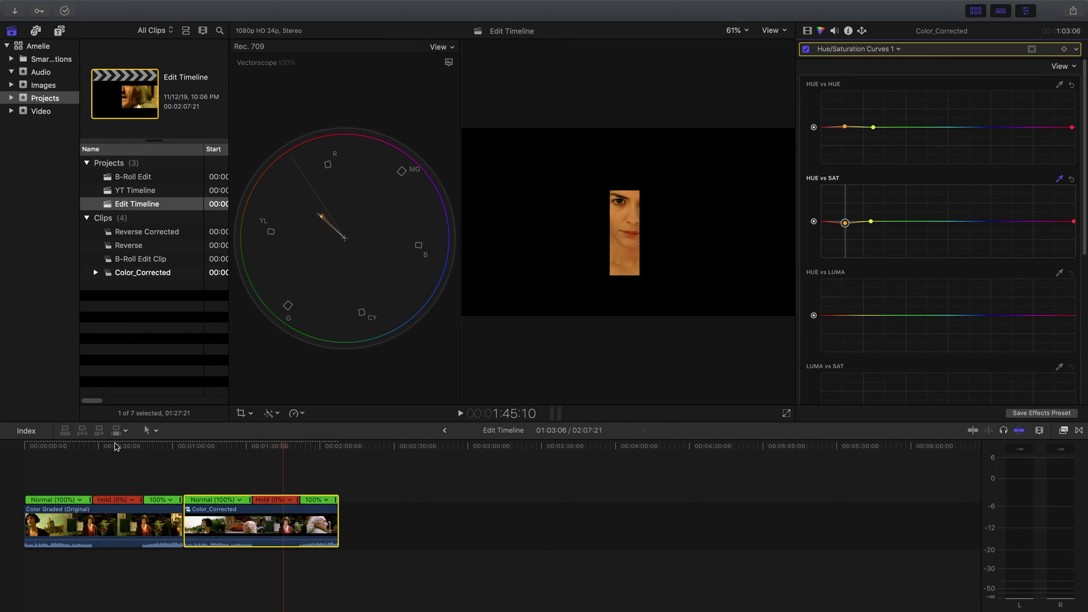
# Compare the reference clip's frame against the corrected clip's frames on the timeline
pyautogui.click(115, 446)
pyautogui.click(280, 446)
pyautogui.click(117, 447)
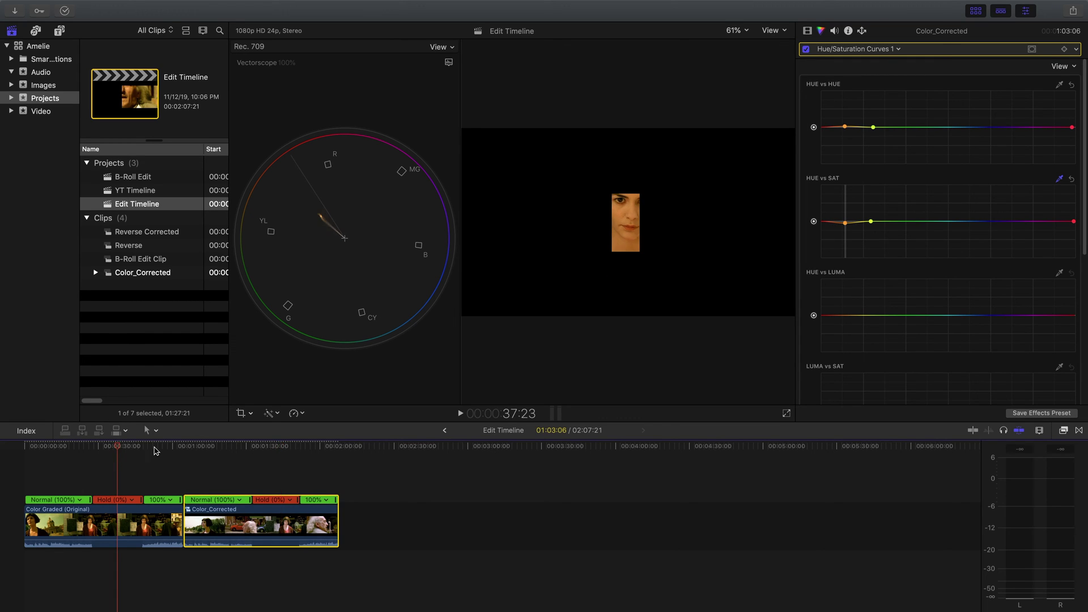
pyautogui.click(282, 447)
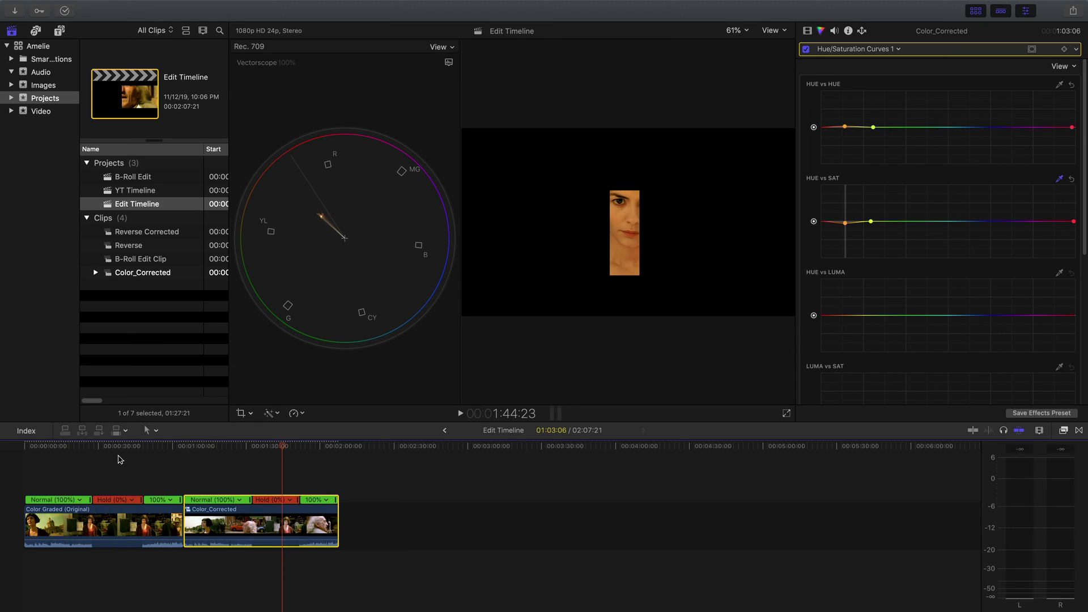
pyautogui.click(278, 447)
# Hide the video scopes and reset the corrected clip's crop to show the full frame
pyautogui.click(776, 32)
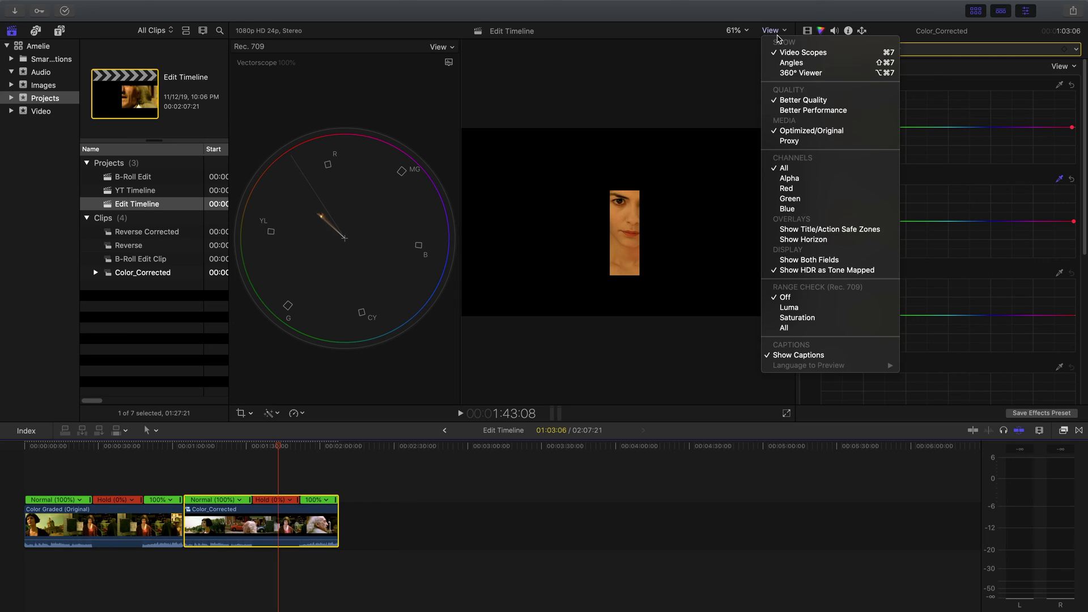
pyautogui.click(796, 52)
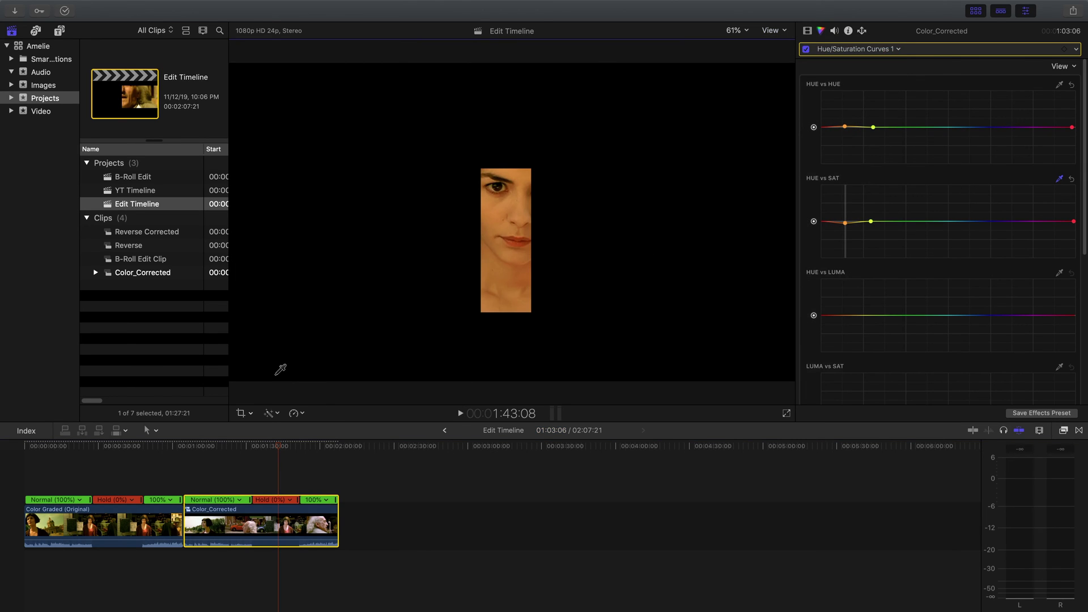
pyautogui.click(241, 413)
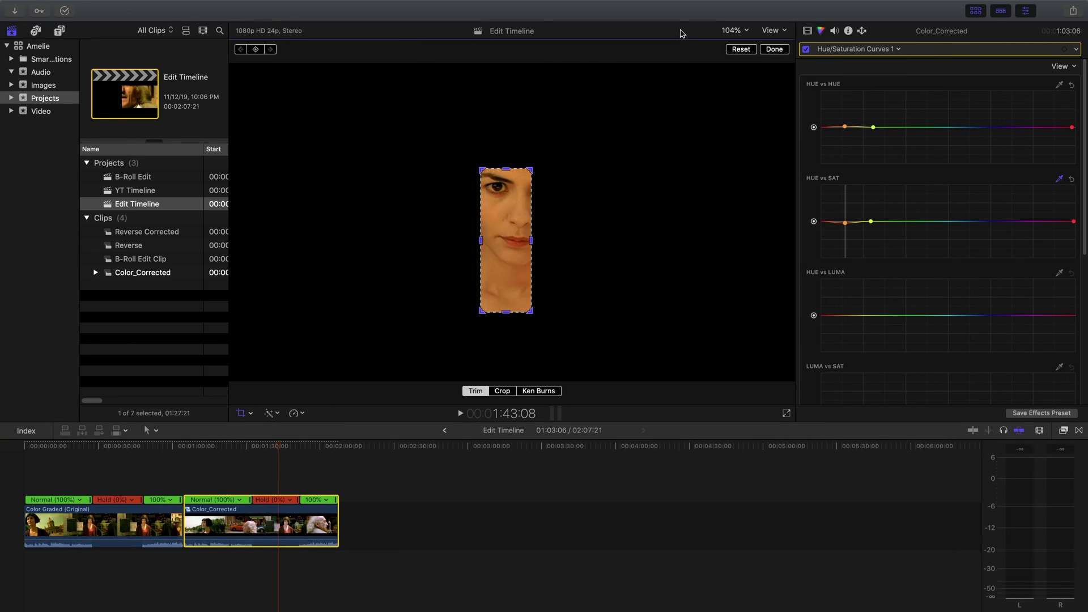
pyautogui.click(740, 49)
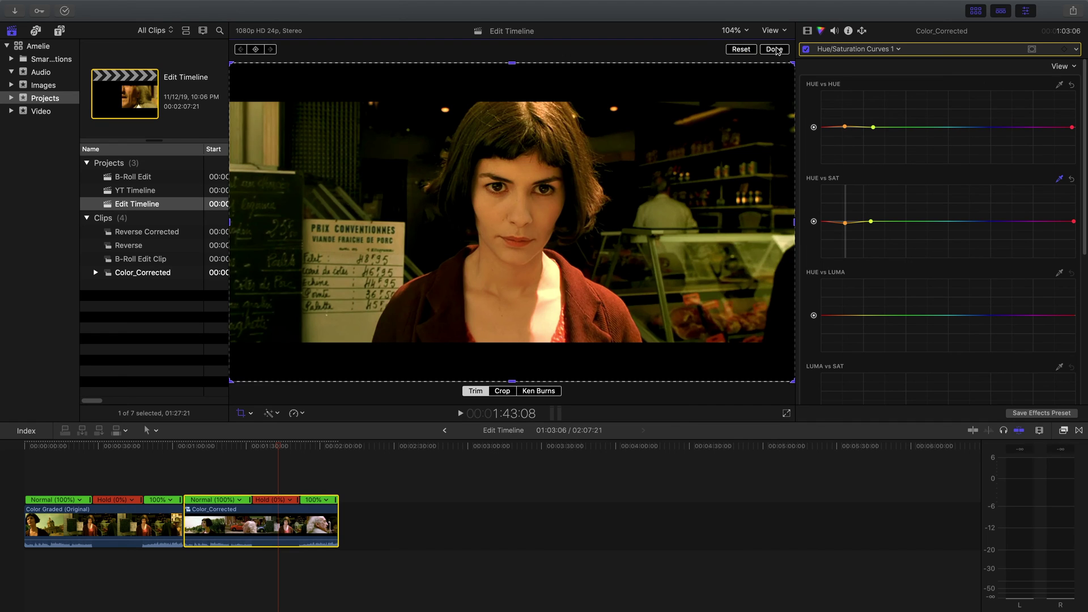
pyautogui.click(774, 49)
# Jump to the reference frame and select the original graded clip
pyautogui.click(125, 446)
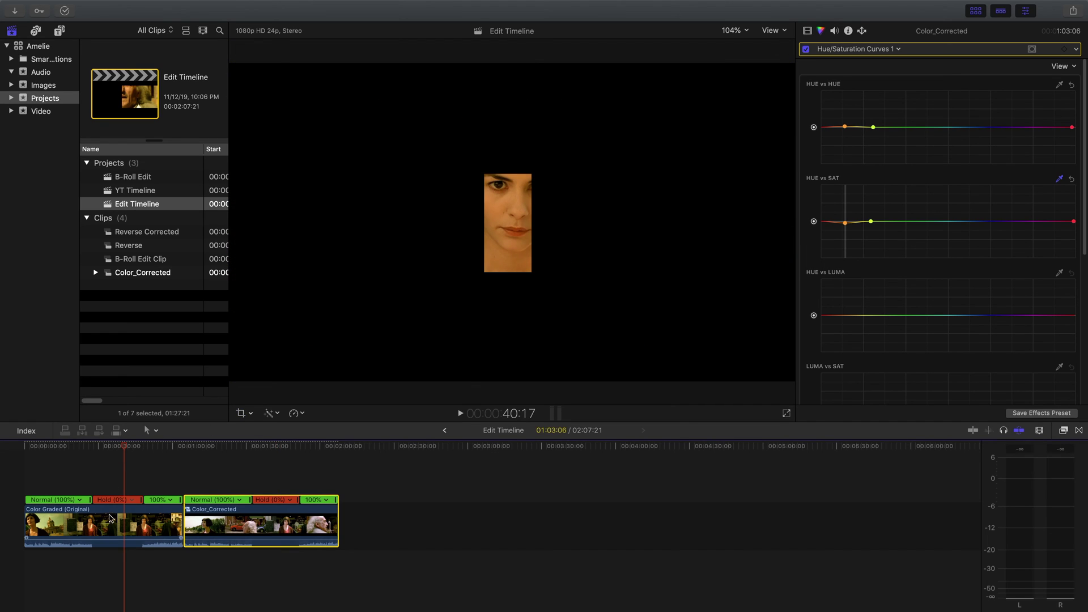
pyautogui.click(113, 519)
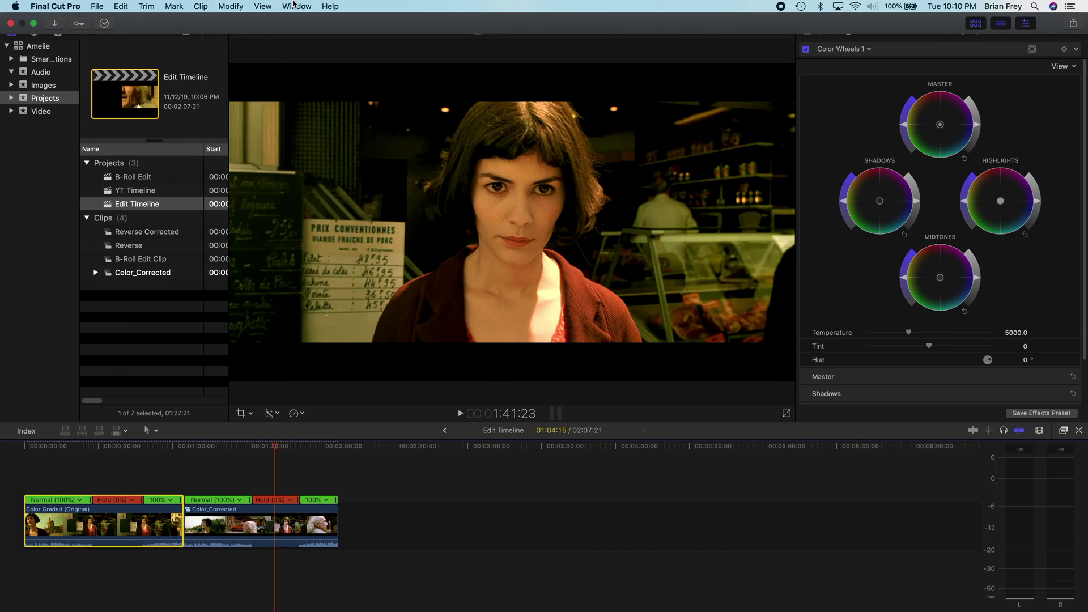
pyautogui.click(296, 7)
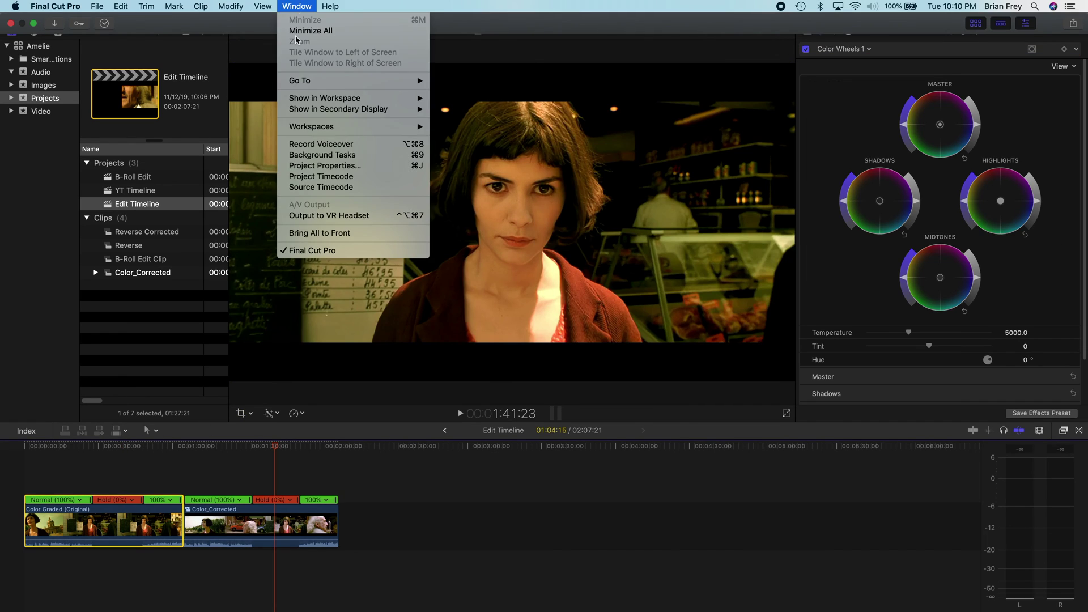
# Show the Event Viewer and place the corrected clip beside the original graded shot
pyautogui.moveTo(320, 103)
pyautogui.click(465, 120)
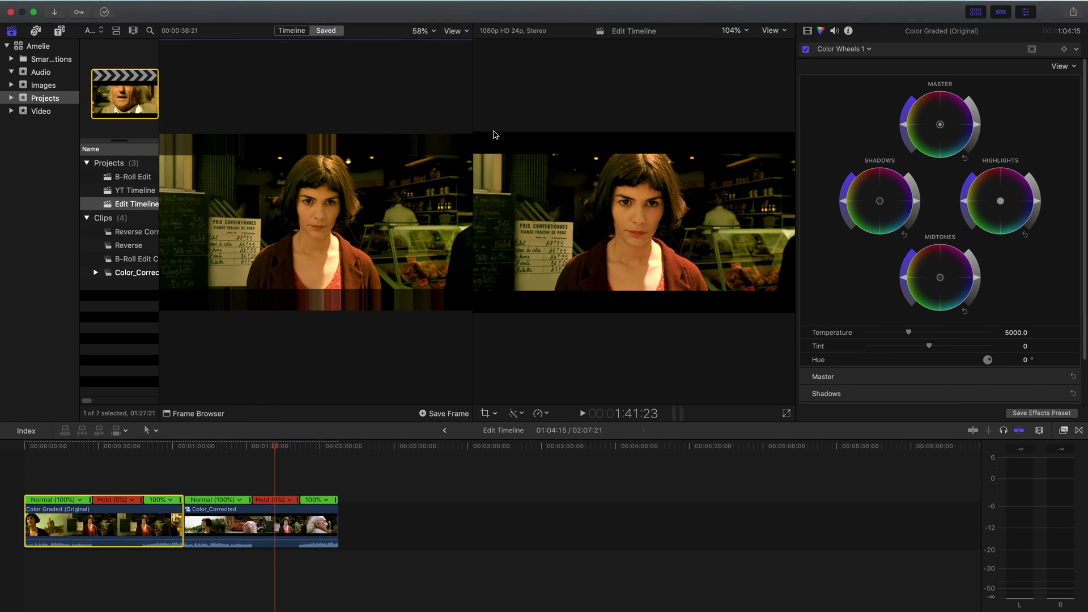
pyautogui.click(263, 522)
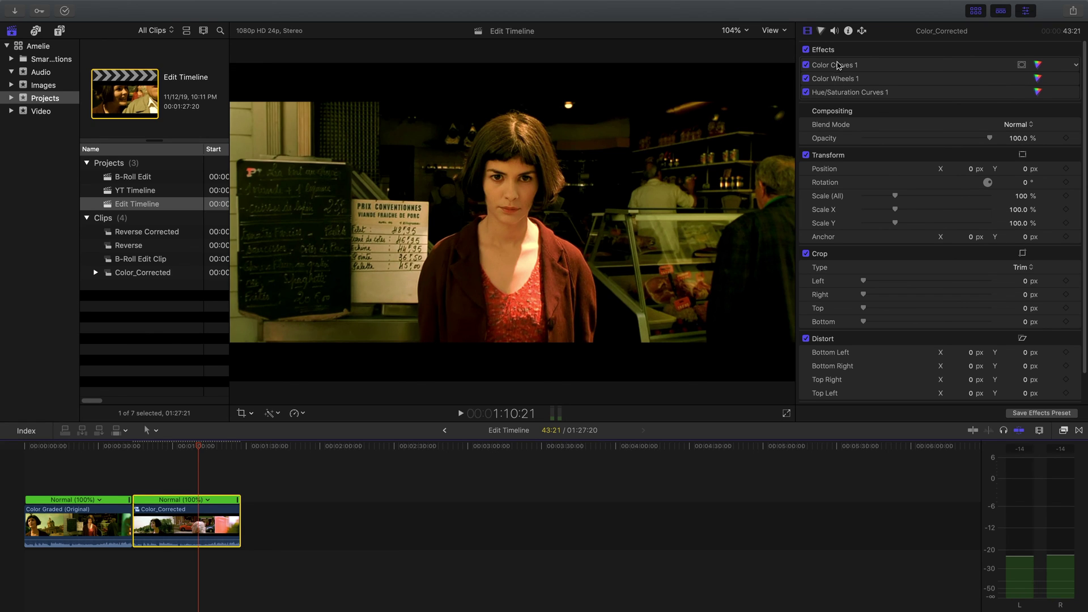
pyautogui.doubleClick(838, 80)
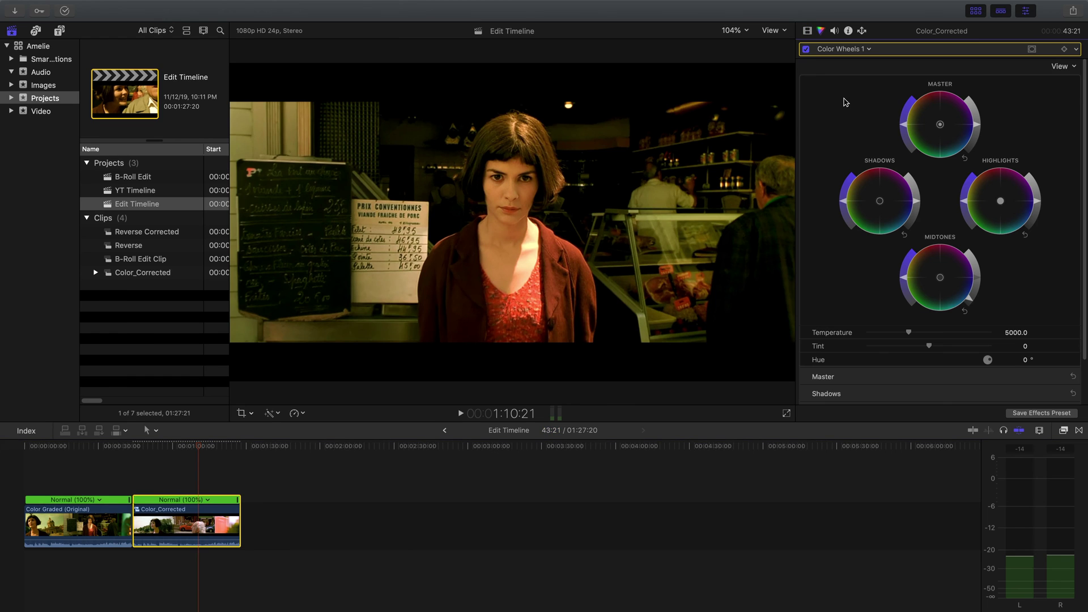
pyautogui.scroll(-2, 1015, 244)
pyautogui.scroll(2, 1013, 243)
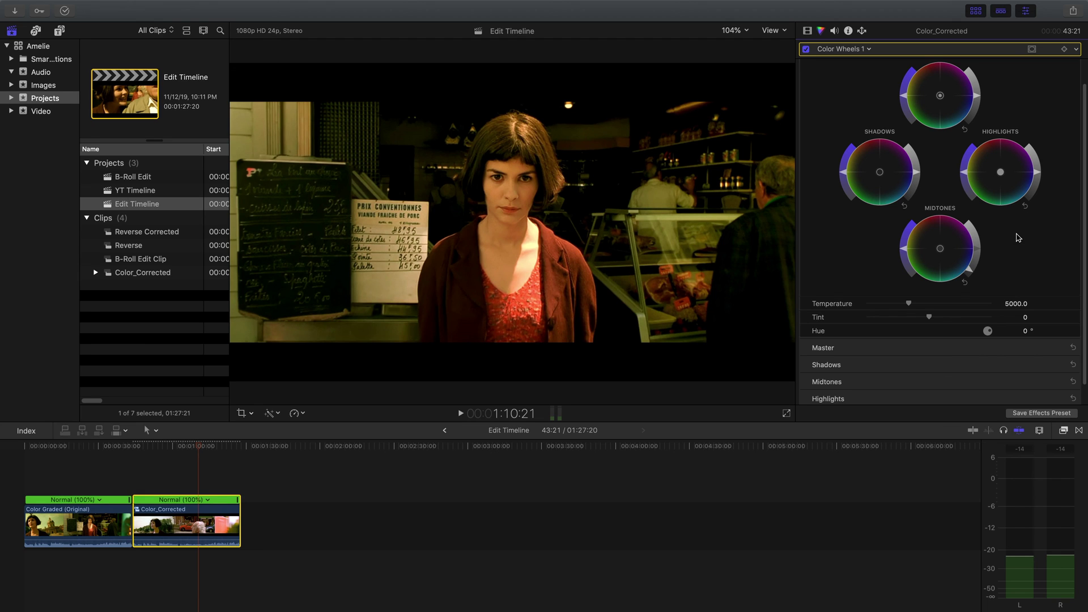
pyautogui.press('ctrl+super+4')
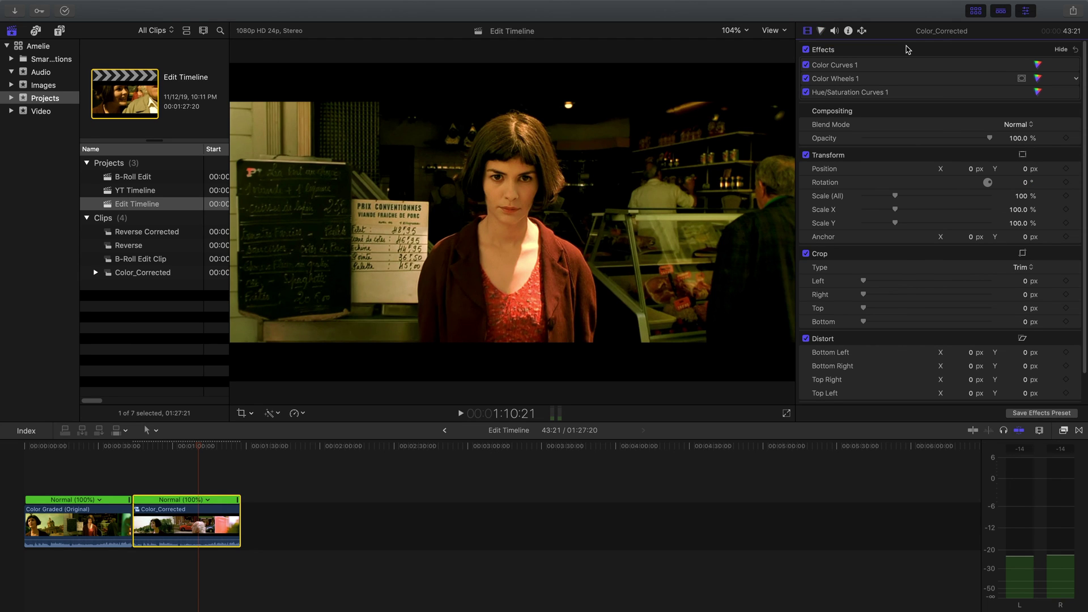